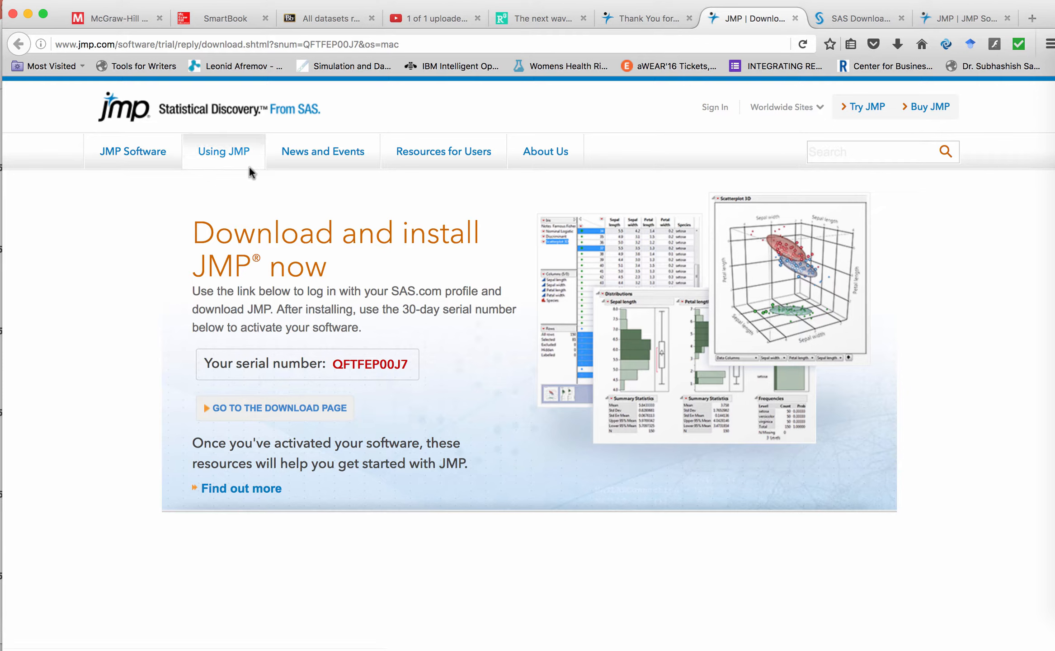
left_click(208, 44)
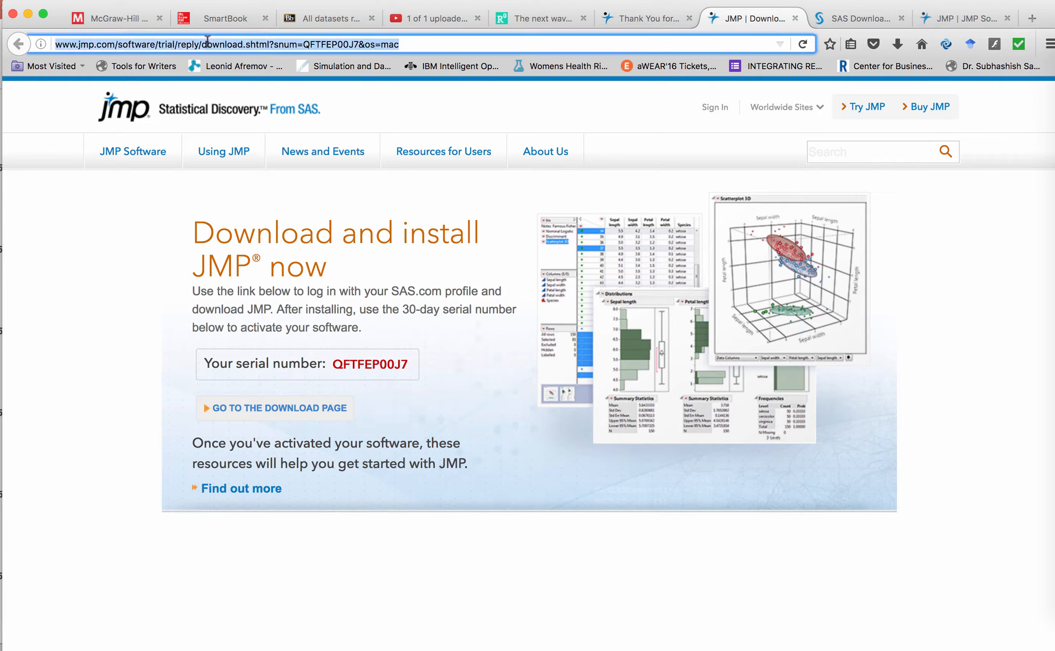
left_click(117, 44)
left_click_drag(117, 44, 493, 45)
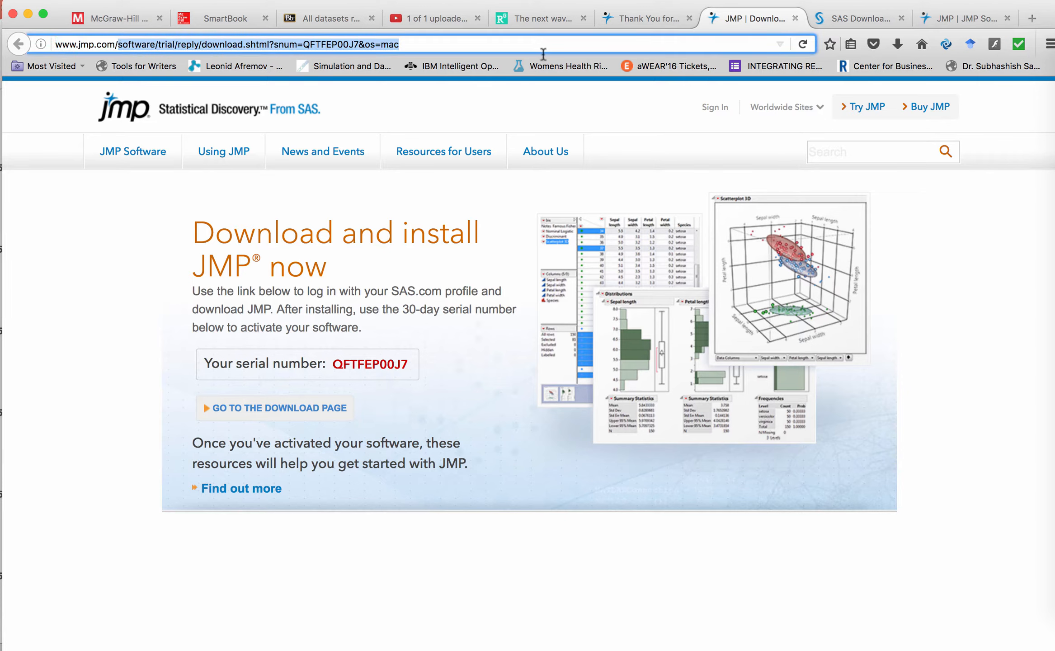
key("BackSpace")
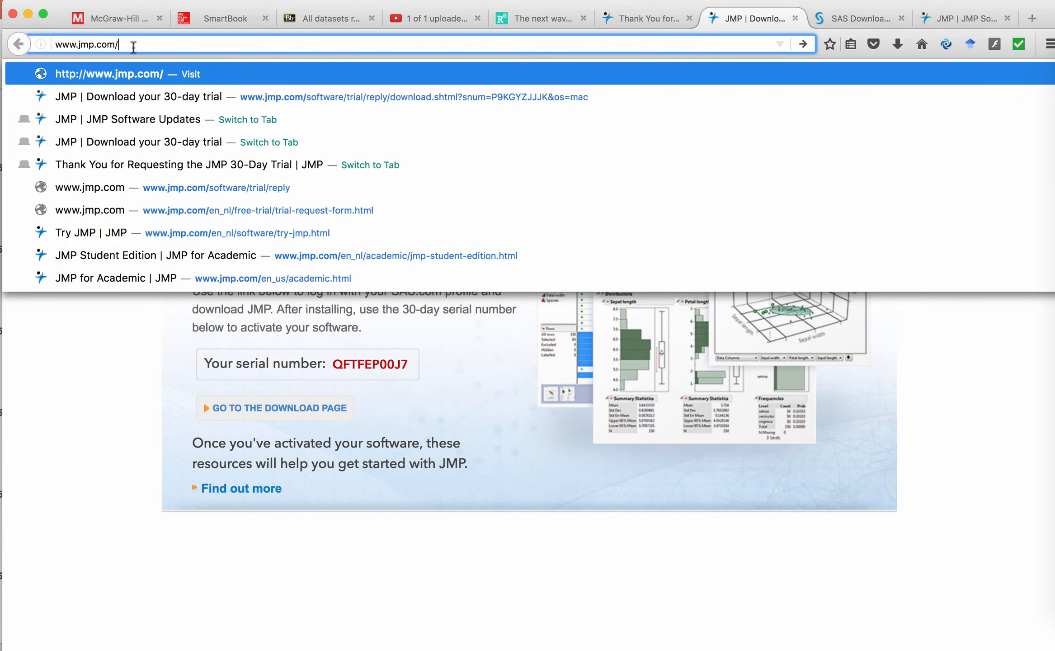
key("Return")
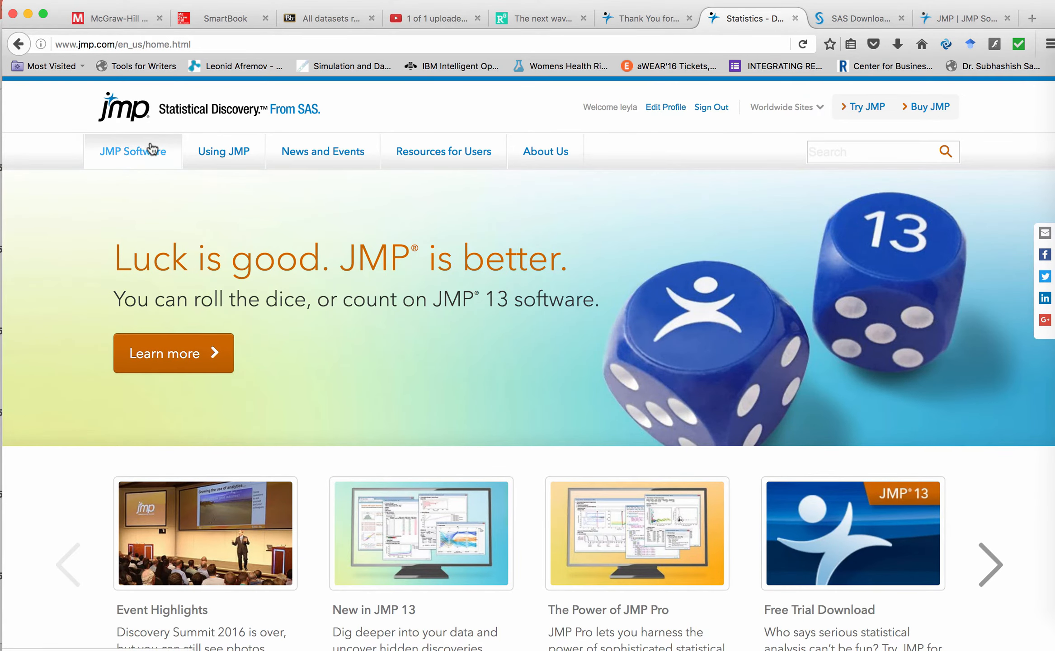
Open the Try JMP page and start the free JMP trial request
left_click(152, 151)
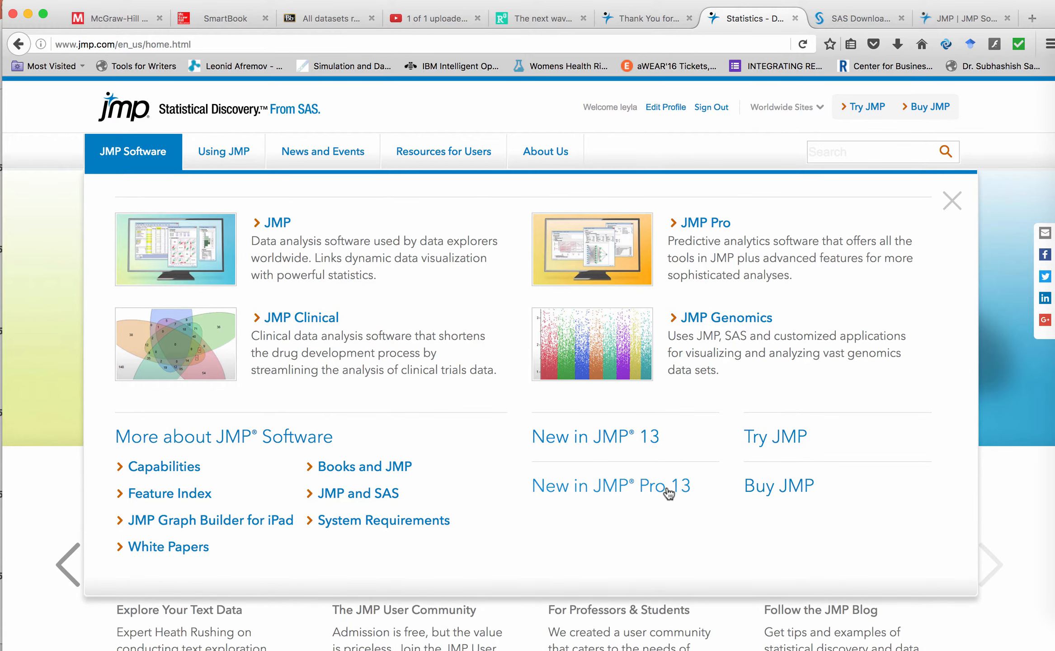
left_click(782, 448)
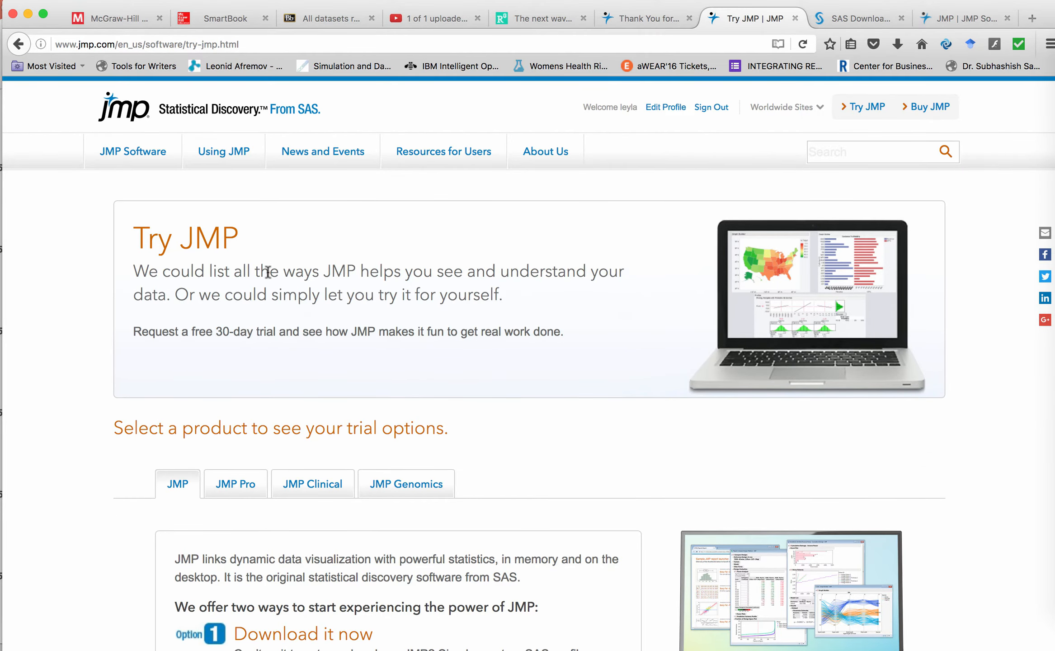
scroll(267, 271, "down", 5)
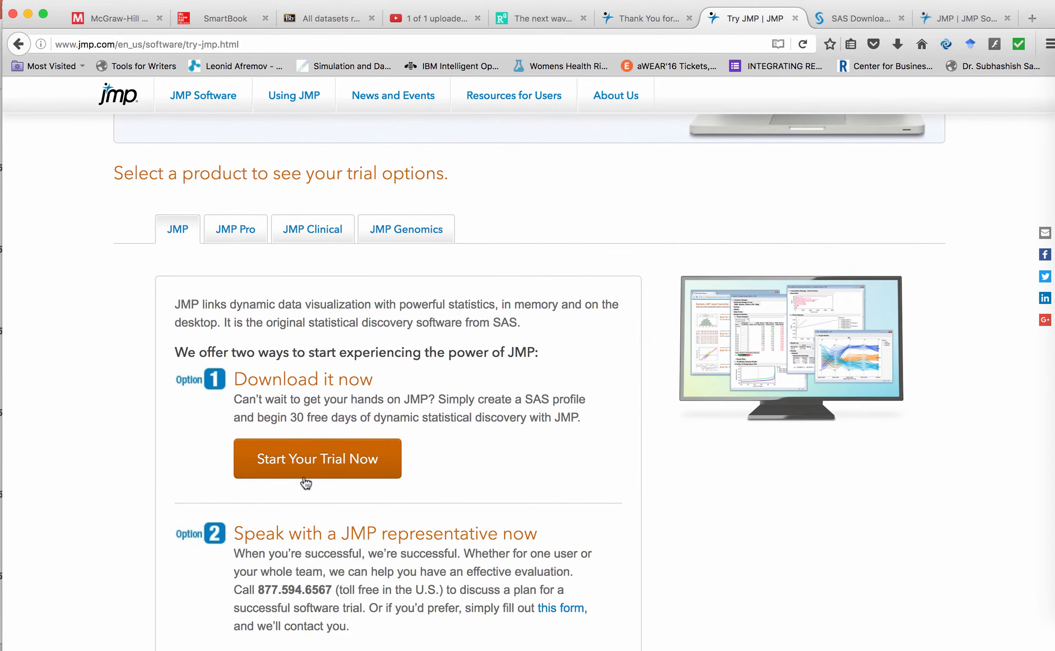
left_click(311, 469)
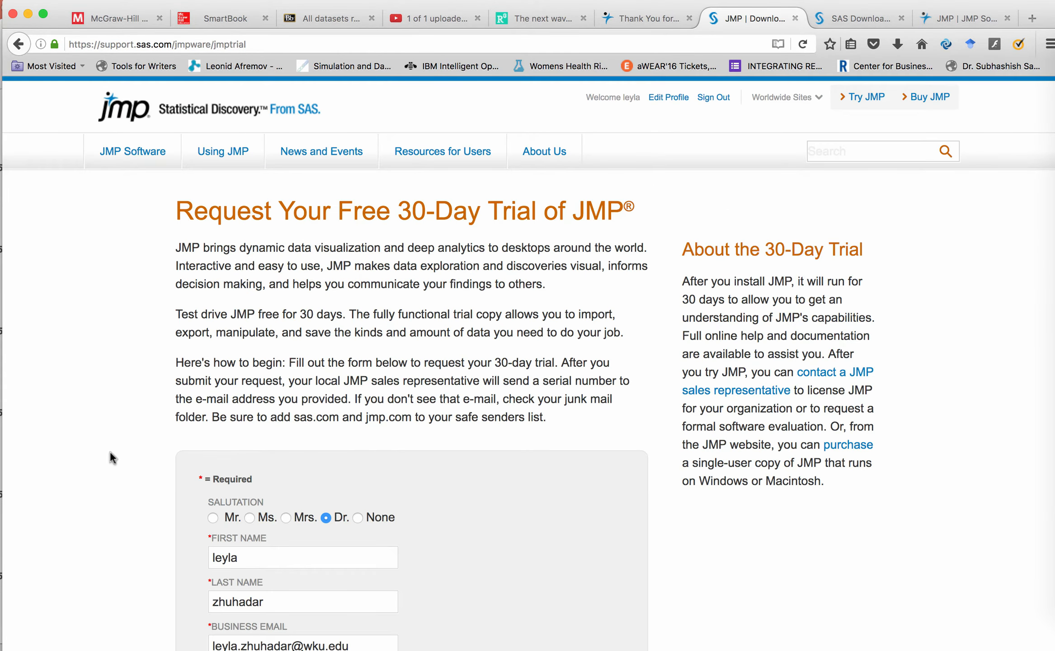
Review the trial request form fields and open the country list without choosing a country
scroll(111, 454, "down", 2)
scroll(412, 362, "down", 10)
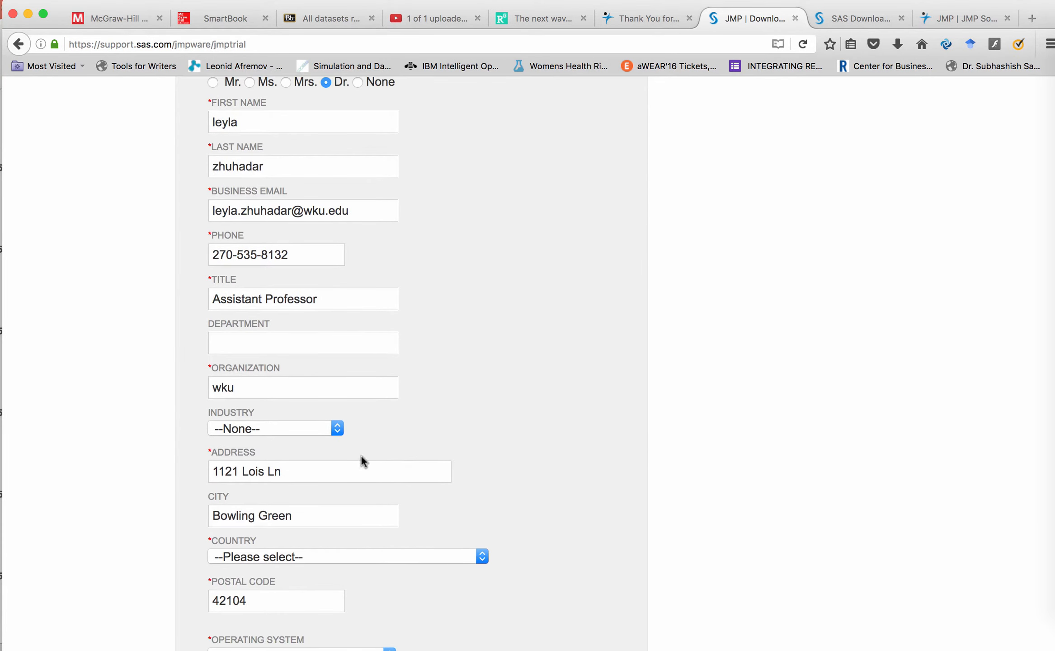
left_click(390, 555)
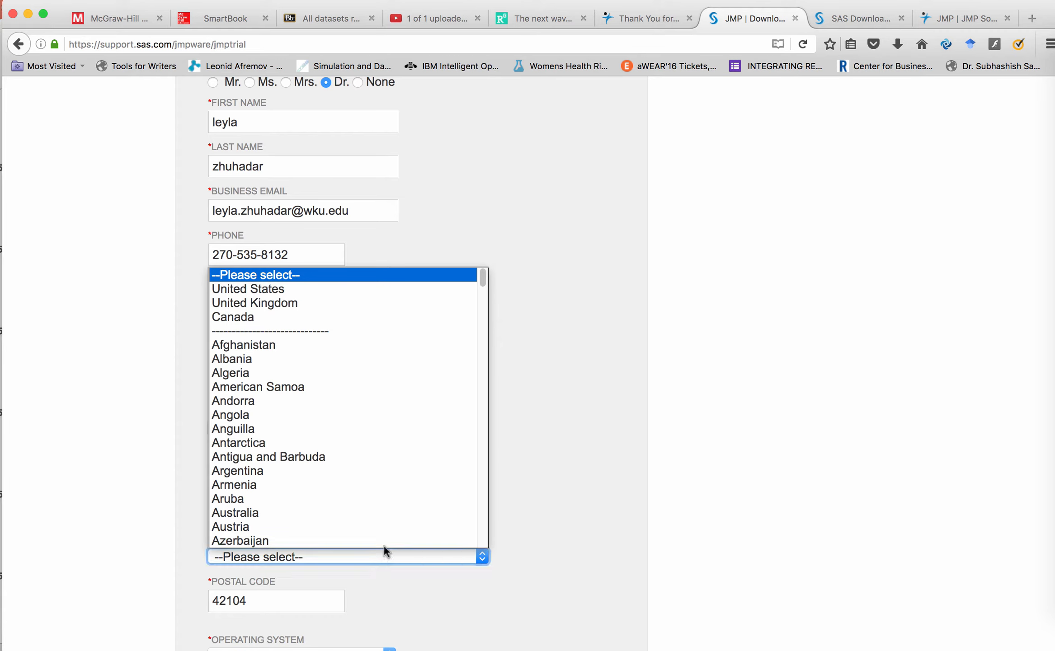
left_click(603, 465)
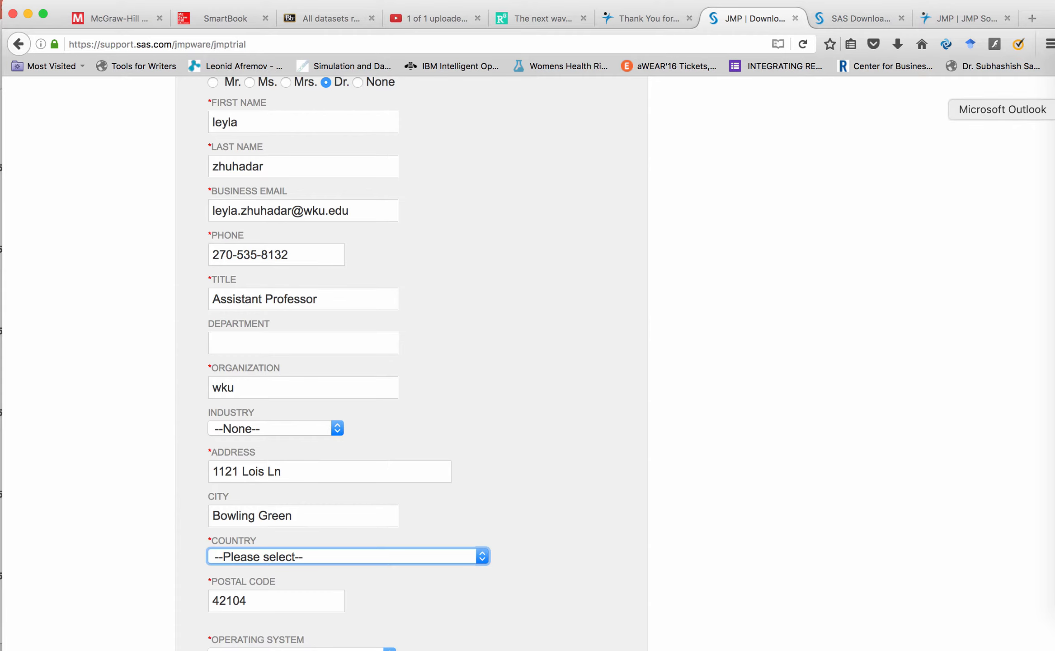
Switch to Outlook, open the JMP trial email and select the serial number in it
left_click(1050, 110)
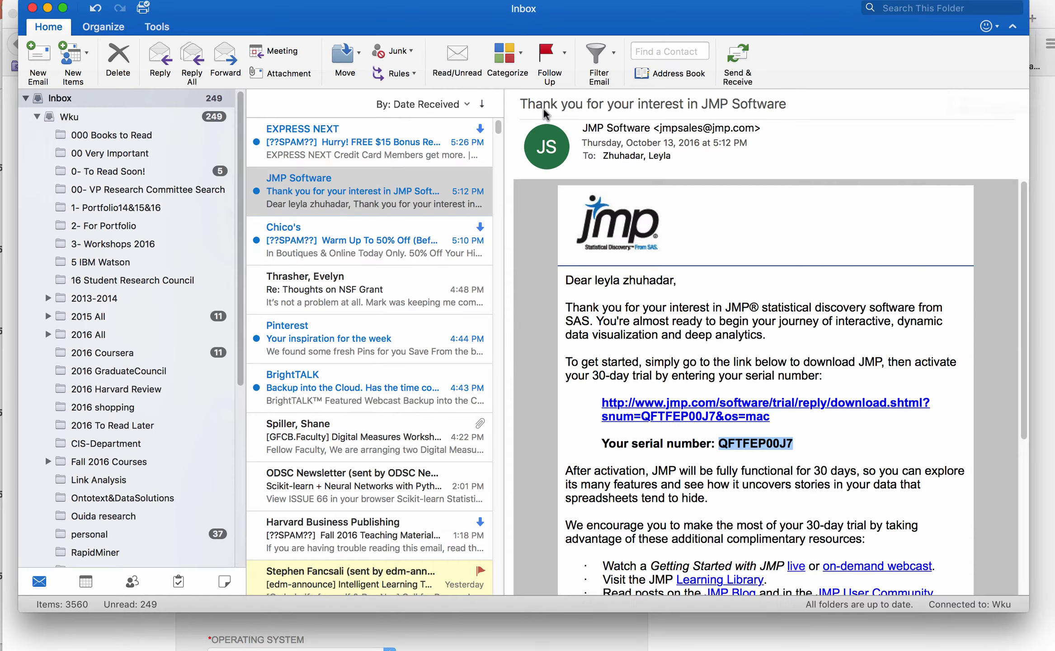
double_click(345, 196)
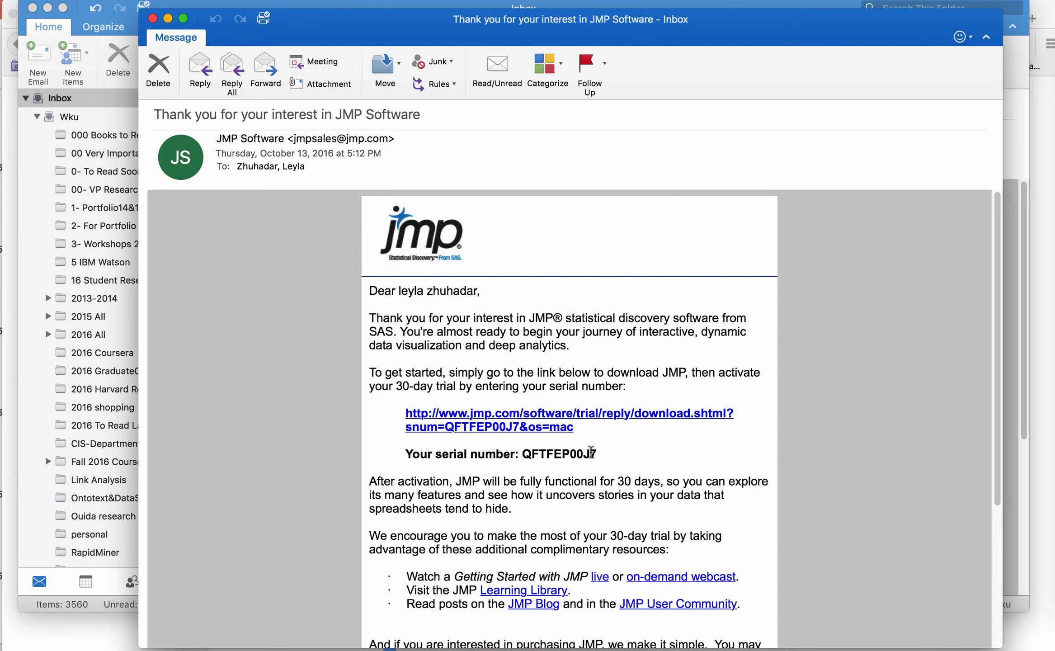
left_click_drag(596, 454, 527, 457)
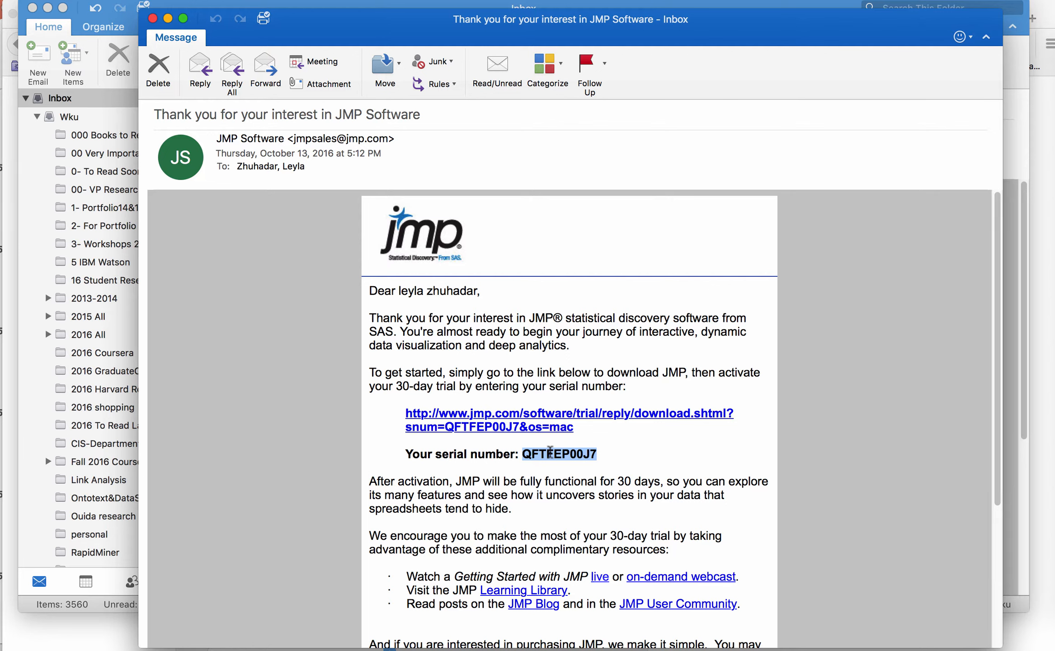
Switch to JMP and enlarge the JMP Starter window
key("super+Tab")
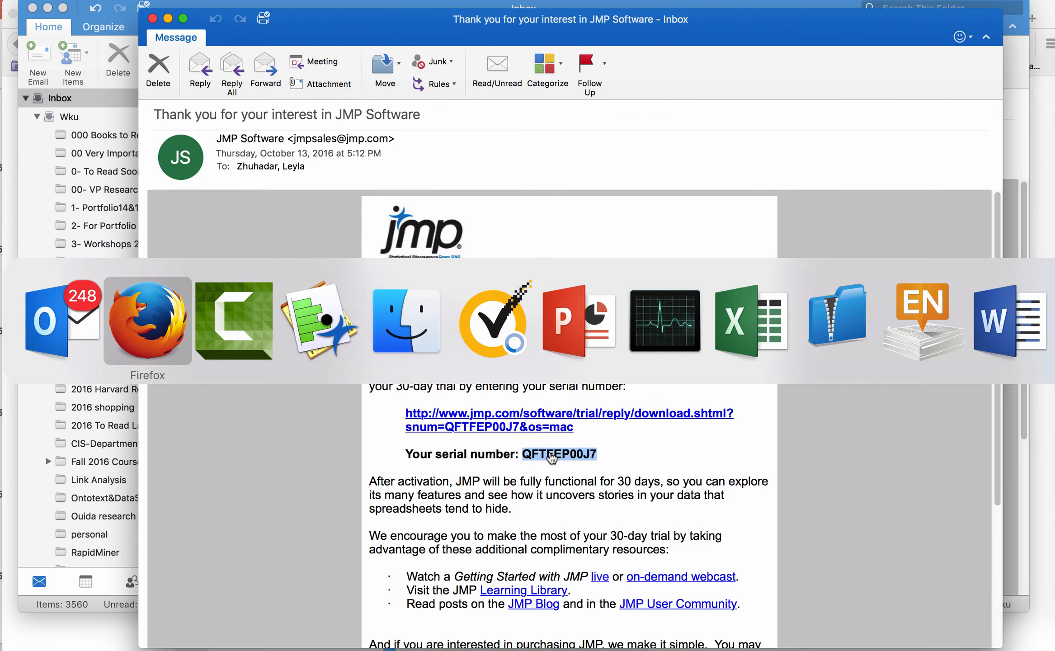
key("super+Tab")
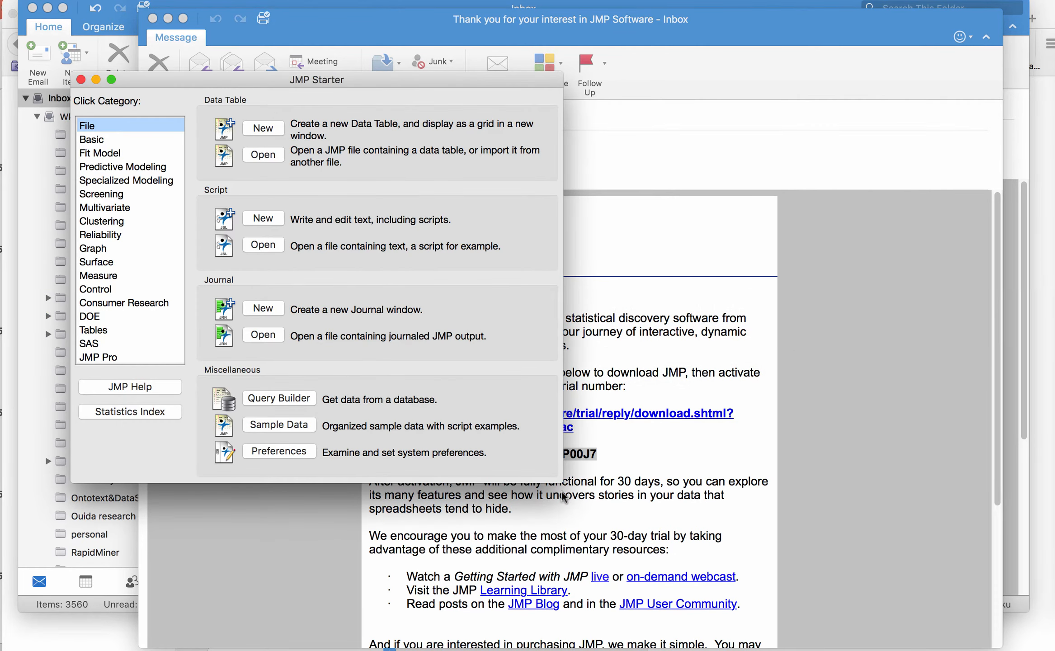
left_click_drag(555, 478, 826, 647)
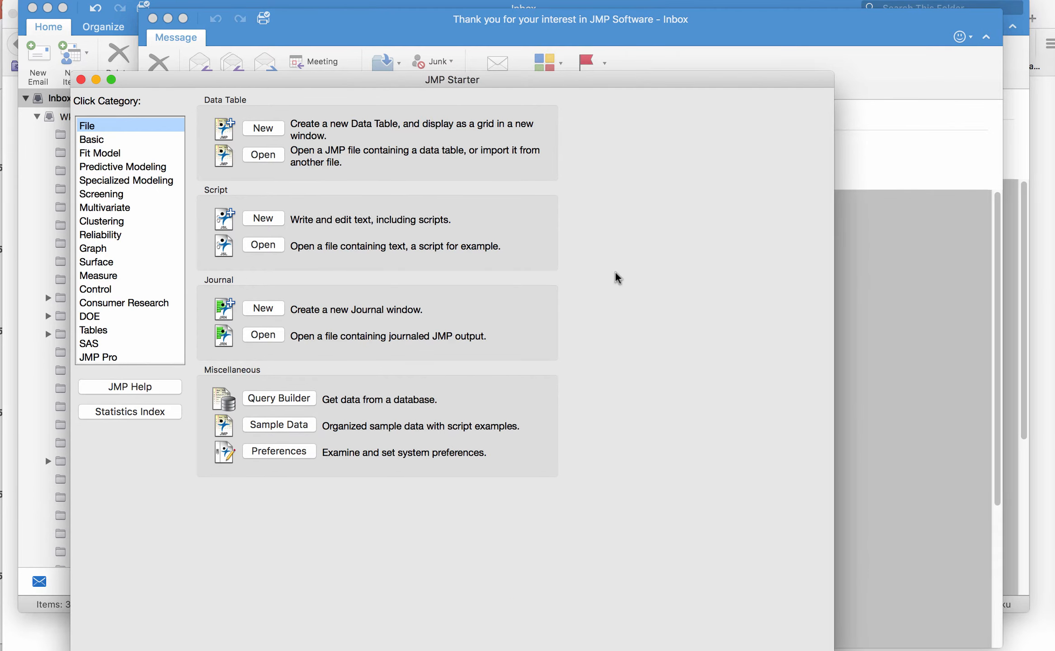
left_click_drag(436, 81, 372, 8)
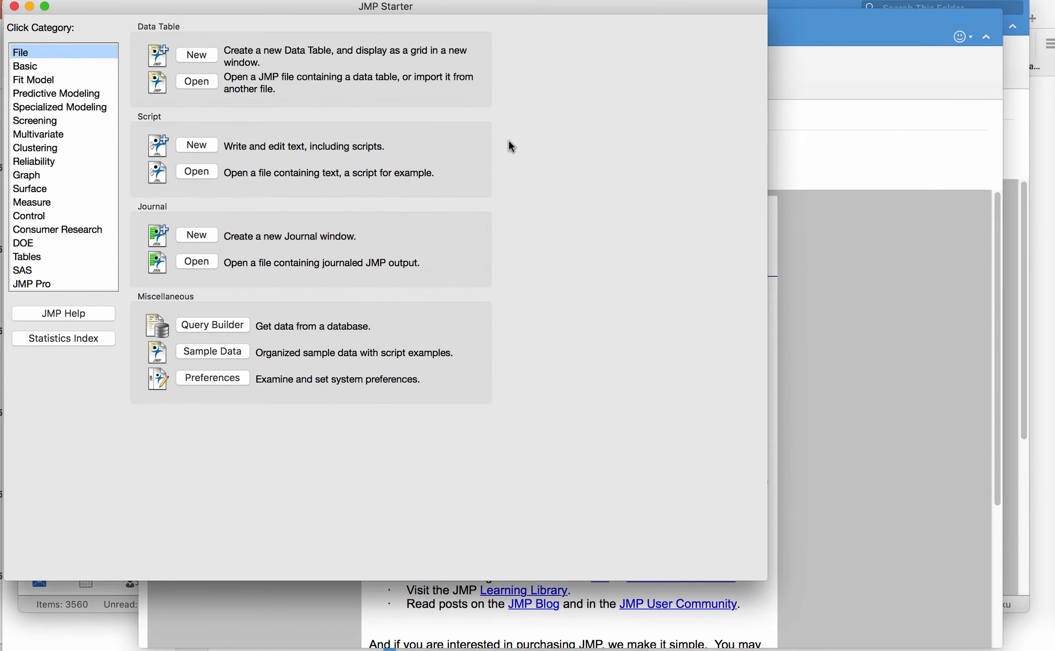
left_click_drag(764, 577, 1053, 650)
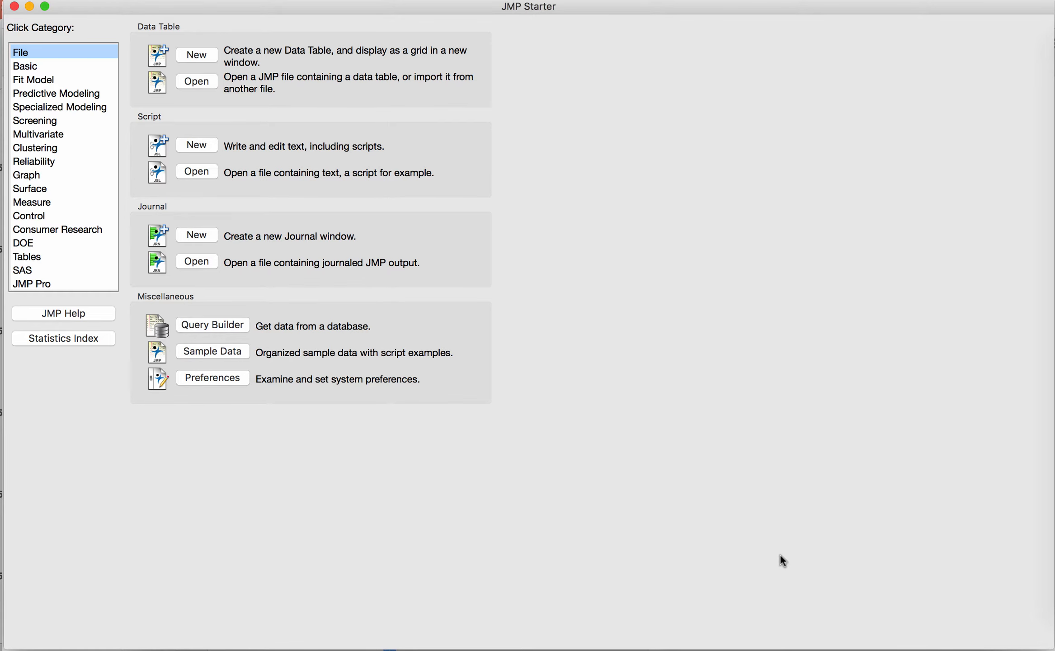
Switch to the browser and open the course folder of all Chapter 3 dataset resources
key("super+Tab")
key("super+Tab")
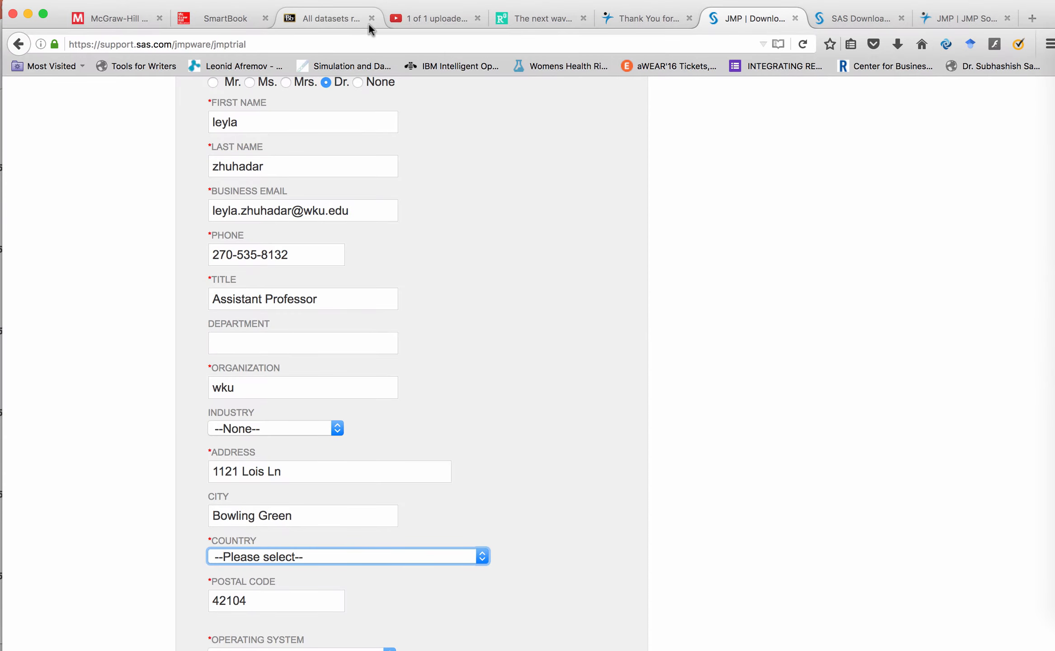
left_click(327, 14)
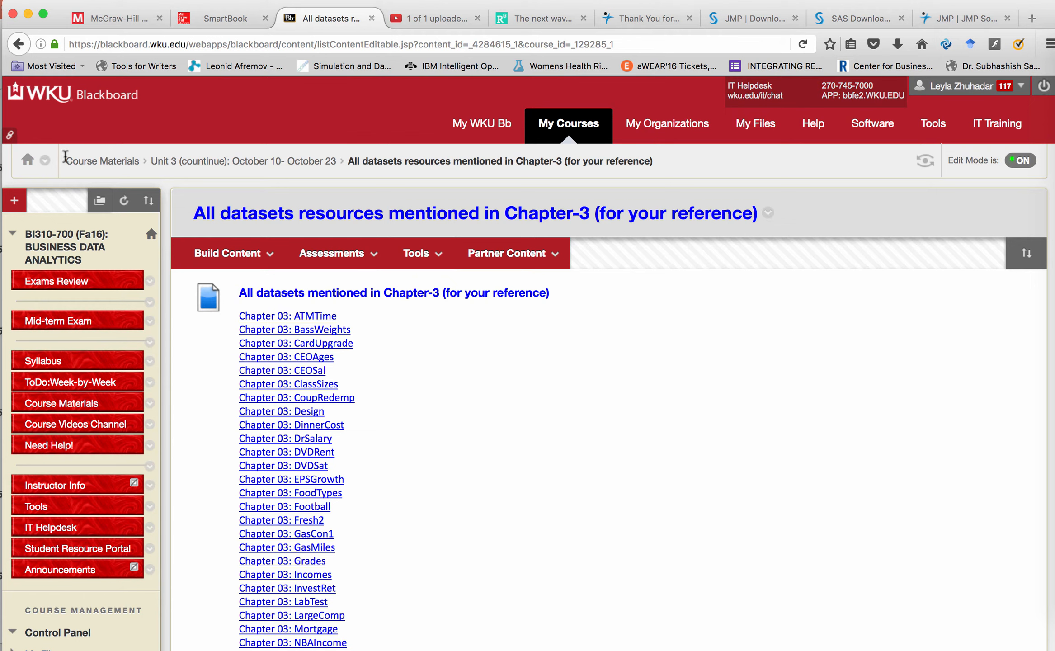
left_click(278, 163)
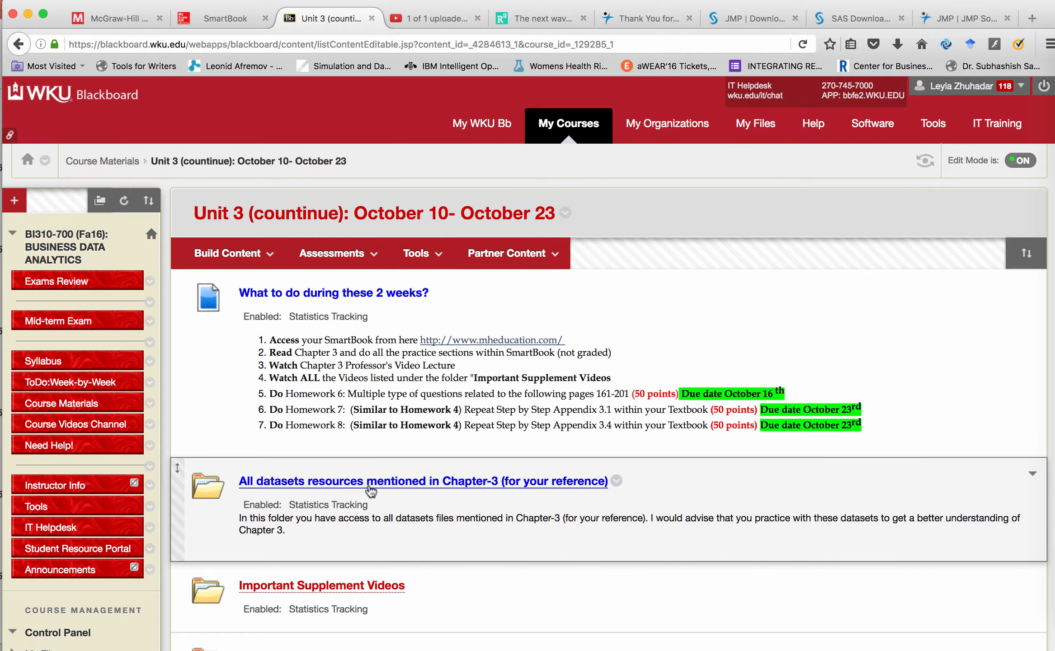
left_click(370, 491)
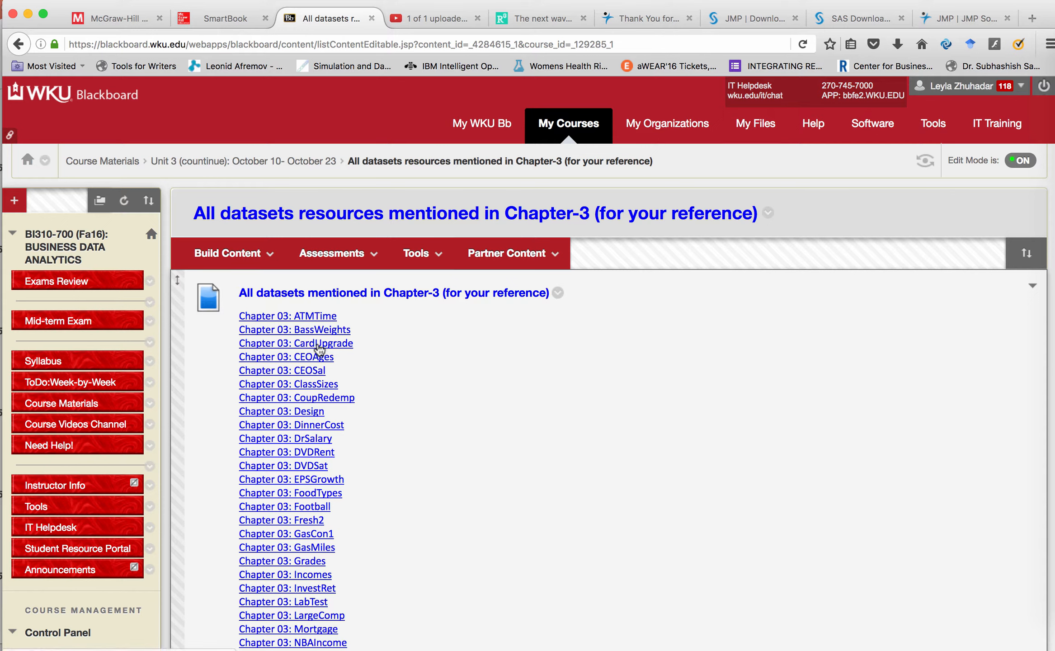
Open the Chapter 03 CardUpgrade.xlsx dataset with Microsoft Excel
left_click(319, 344)
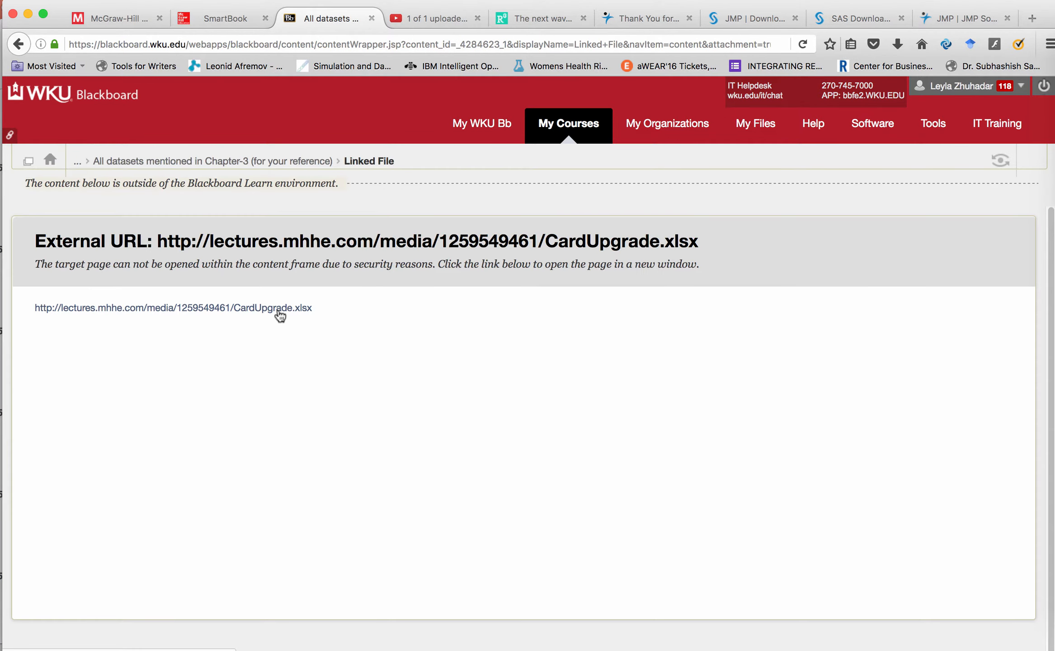
left_click(280, 314)
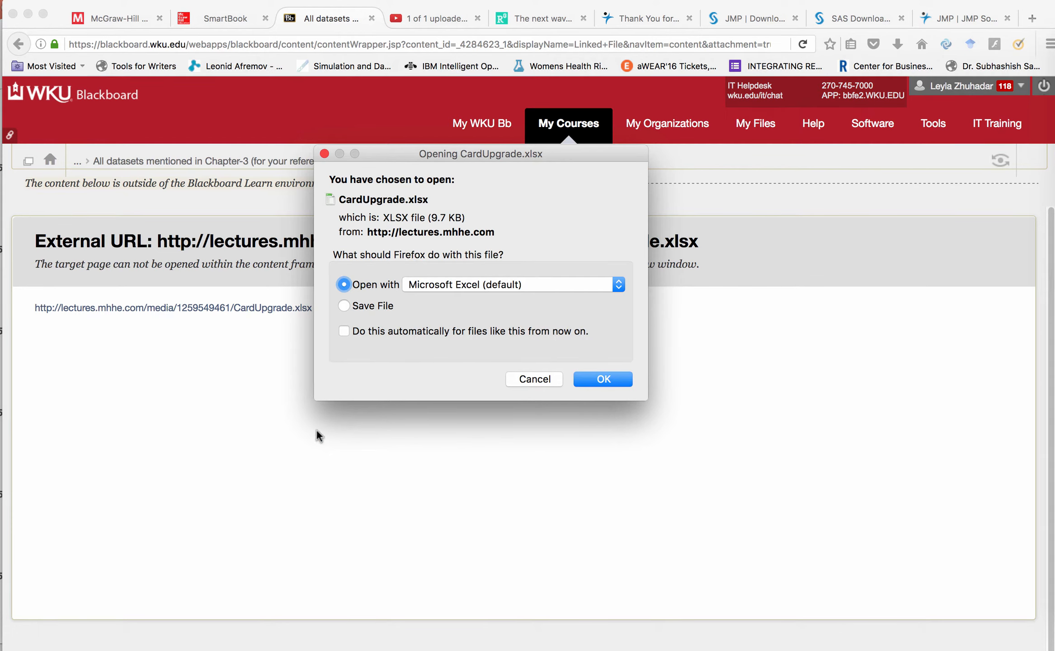
left_click(604, 379)
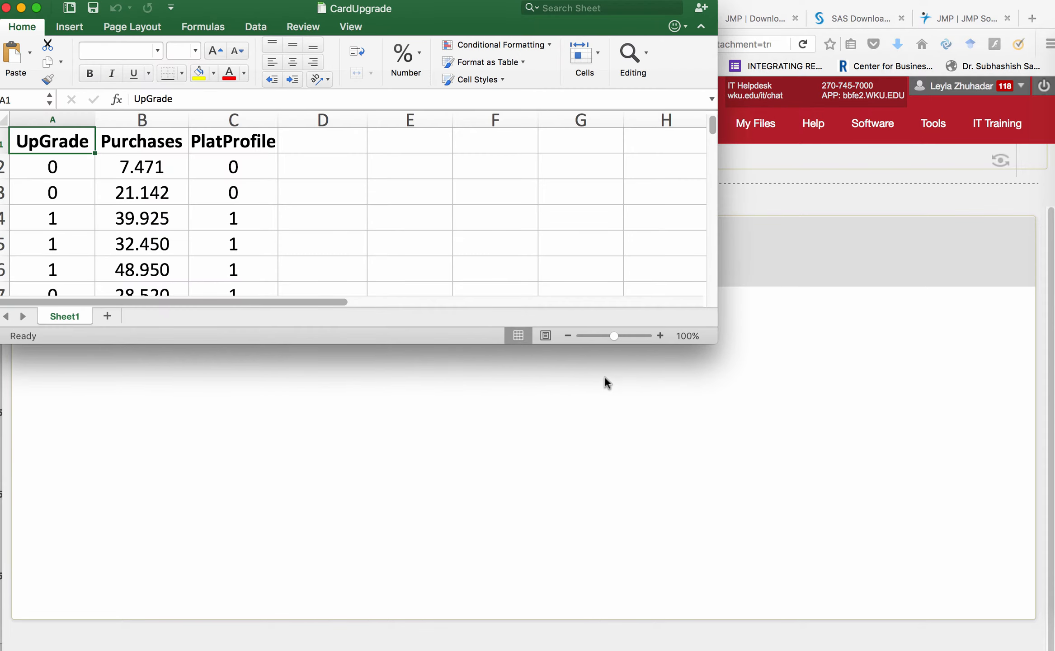
Enlarge and reposition the CardUpgrade workbook window
left_click_drag(711, 340, 955, 644)
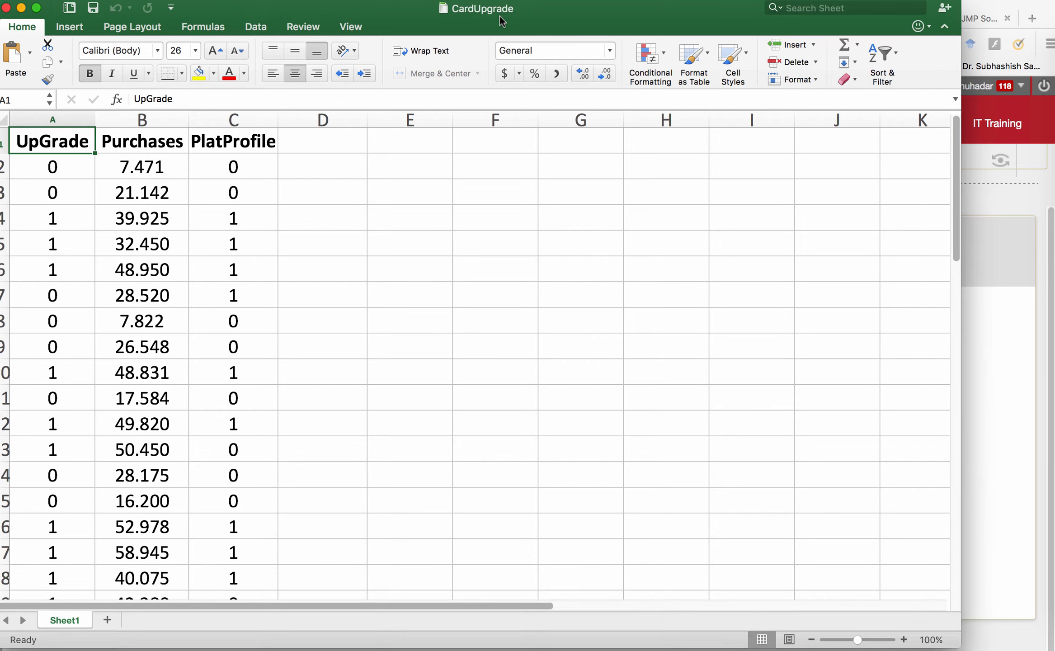
left_click(862, 8)
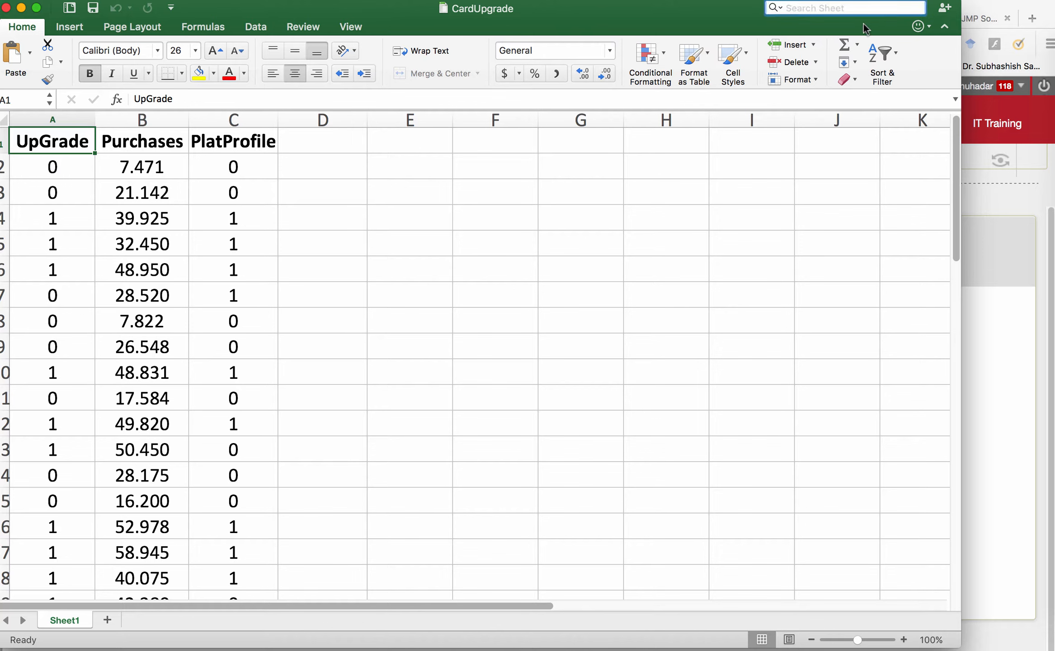
left_click_drag(695, 6, 735, 7)
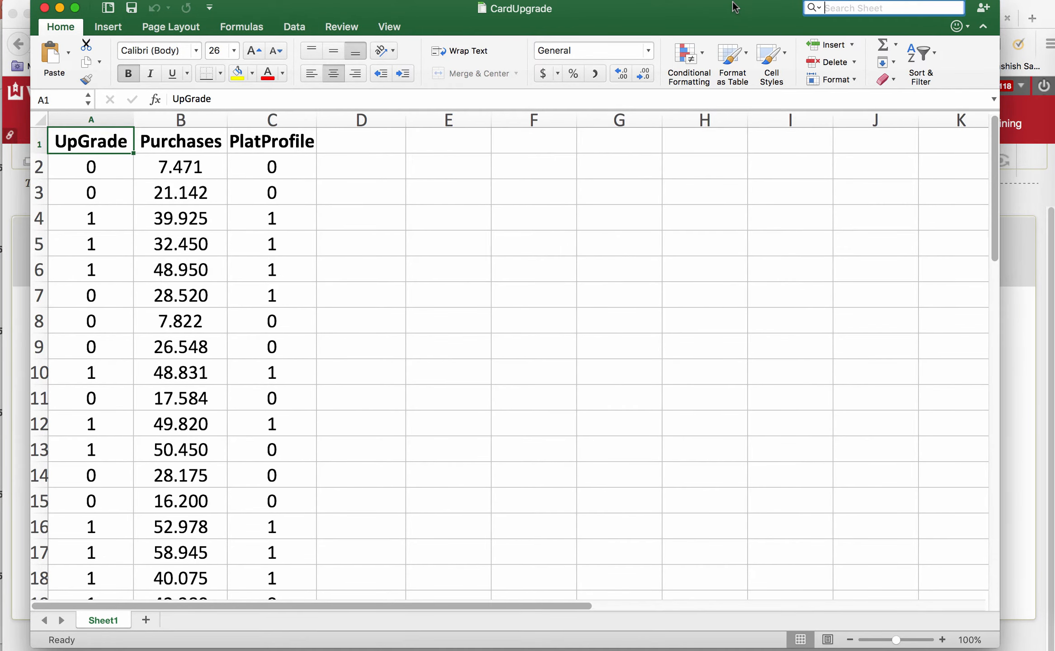
key("super+Tab")
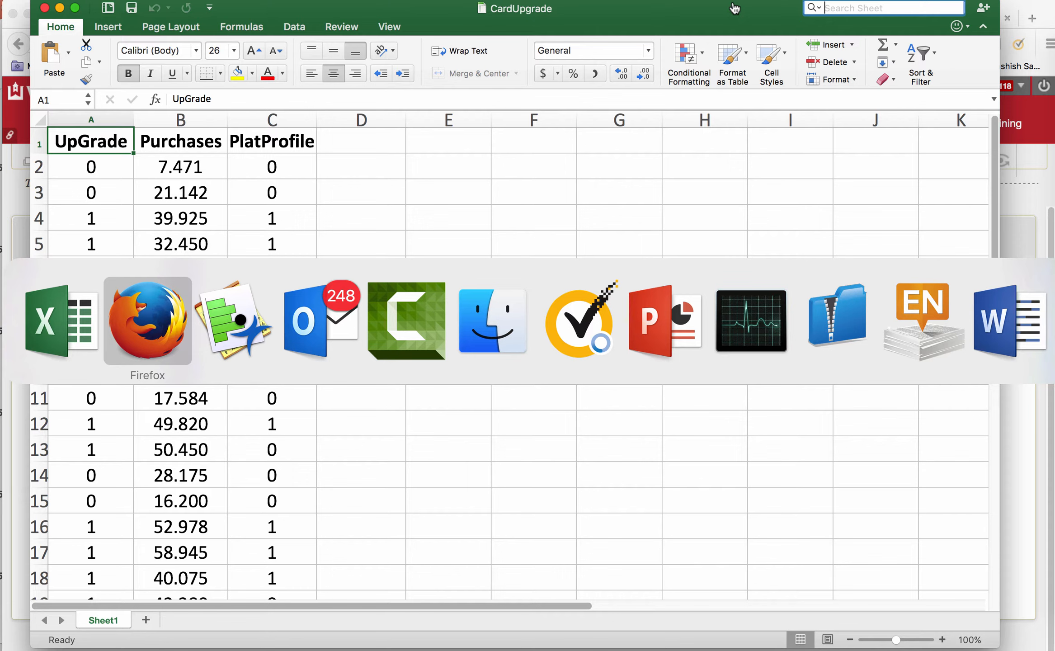
key("super+Tab")
key("super+Tab")
key("super+Tab")
key("super+Tab")
key("super+Tab")
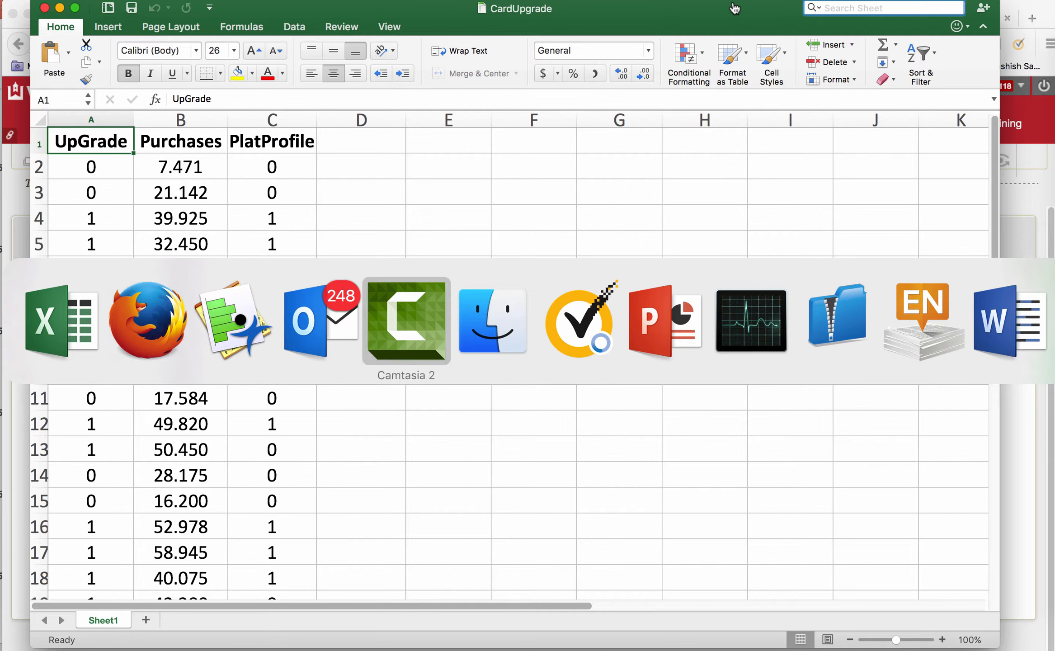
key("shift+super+Tab")
key("shift+super+Tab")
key("shift+super+Tab")
key("shift+super+Tab")
key("shift+super+Tab")
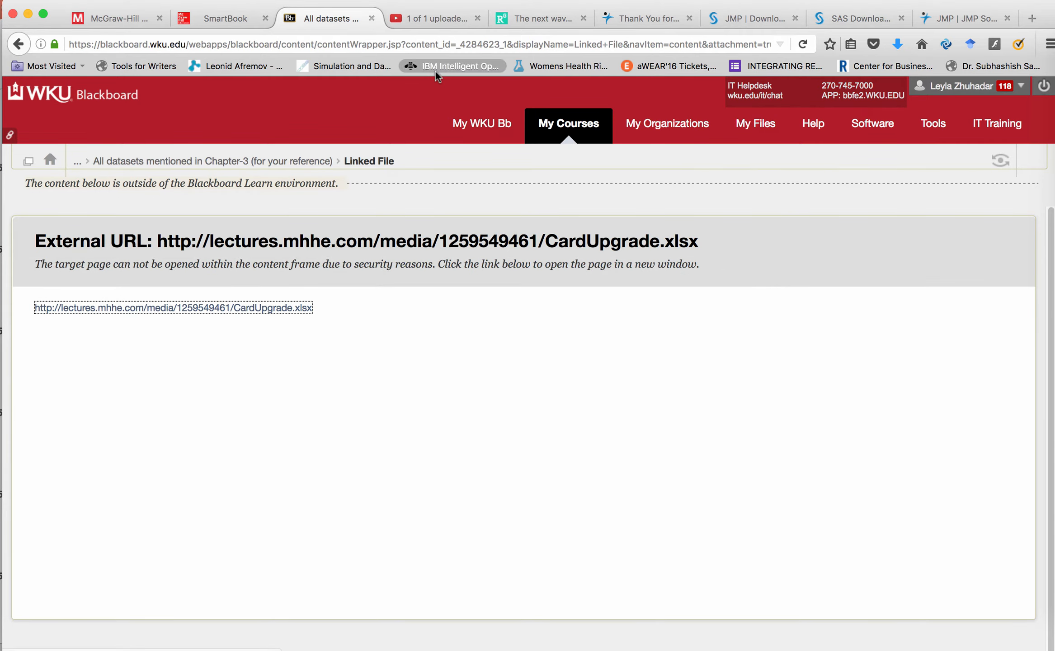
Go to the SmartBook tab and page to page 173 with the card upgrade data figure
left_click(219, 20)
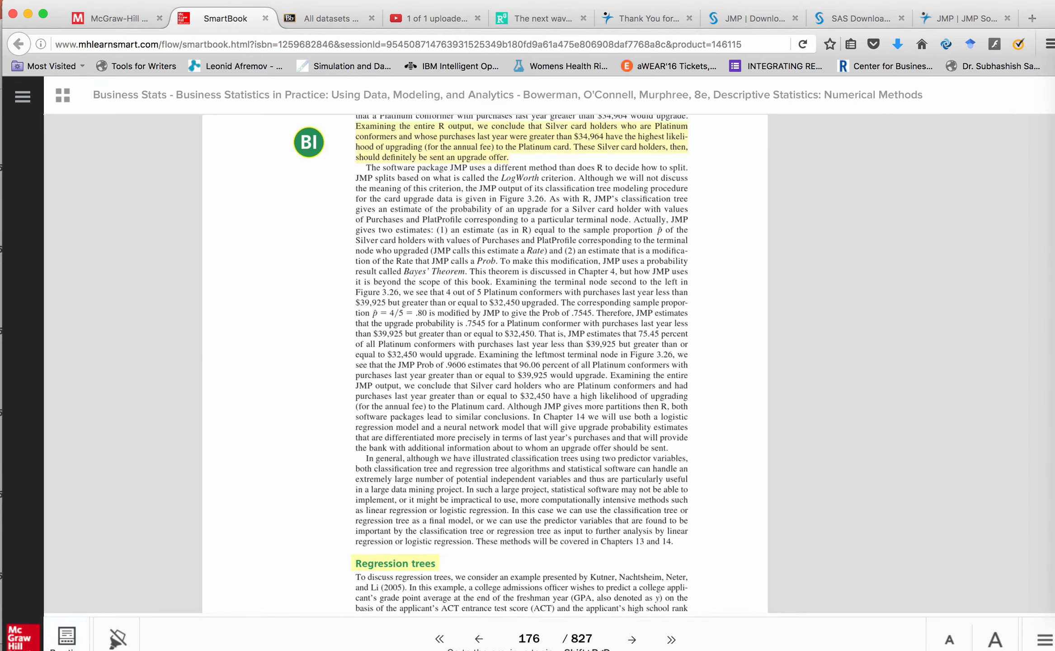
left_click(480, 639)
left_click(479, 639)
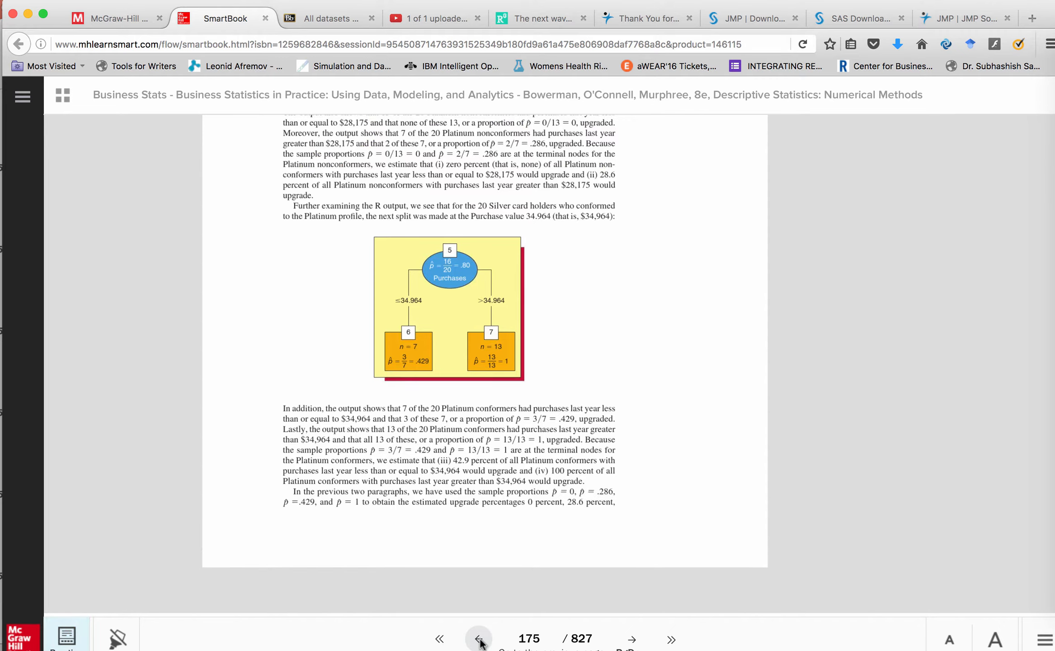
left_click(479, 639)
left_click(479, 639)
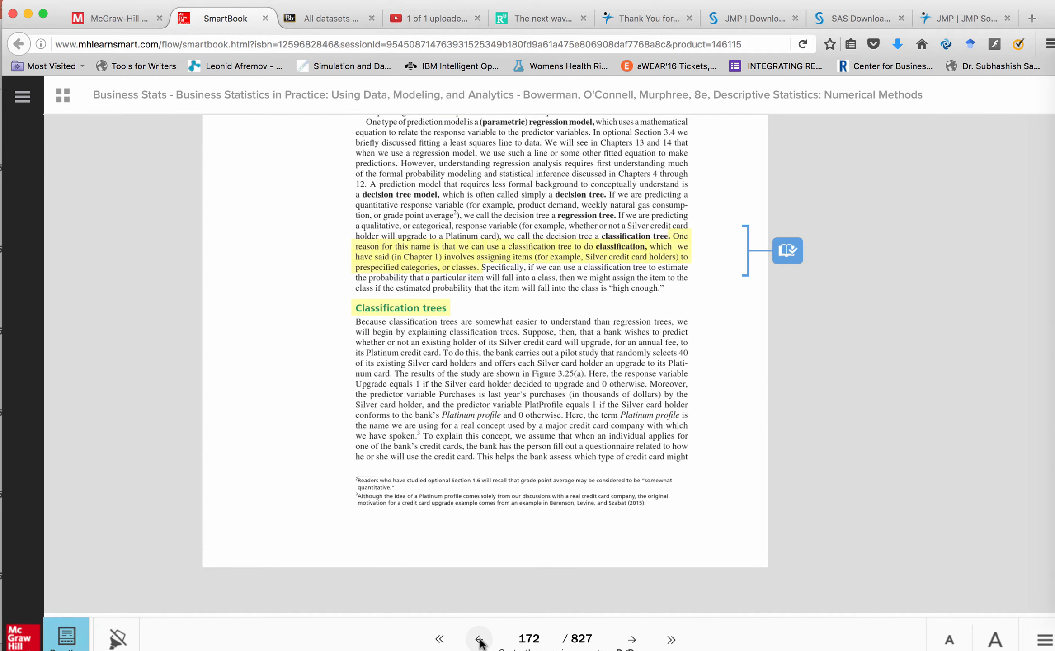
left_click(632, 639)
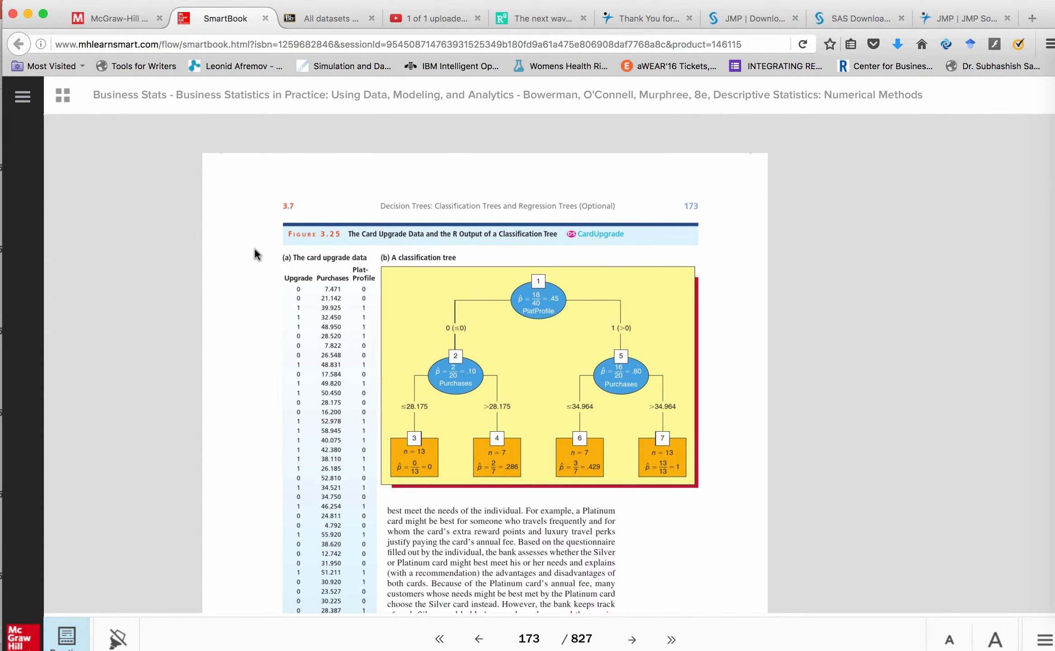
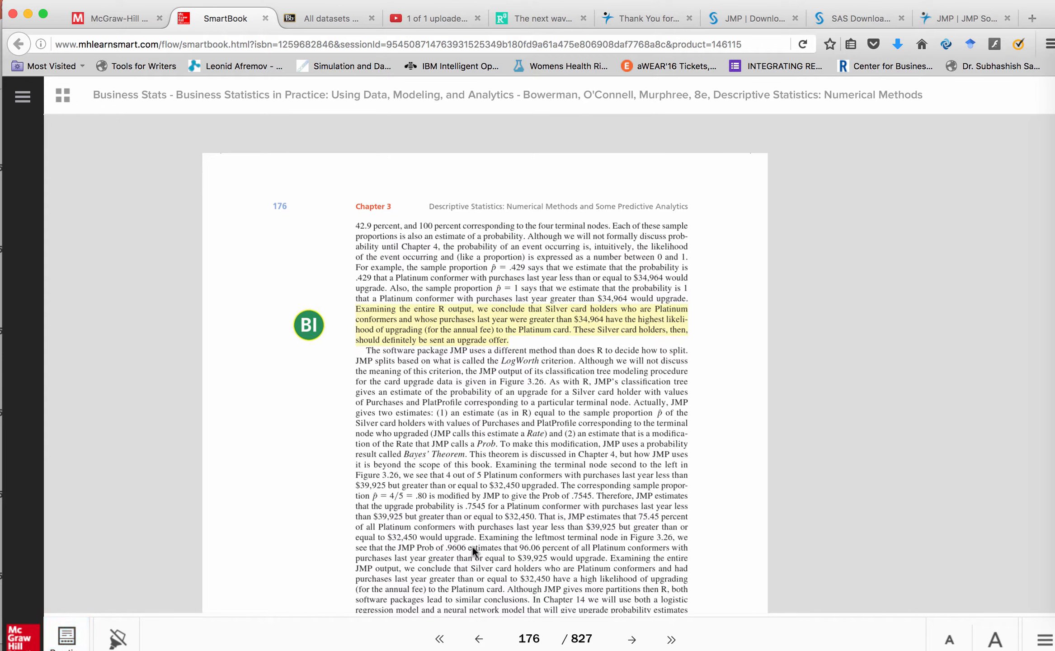
Switch to JMP 13
key("super+Tab")
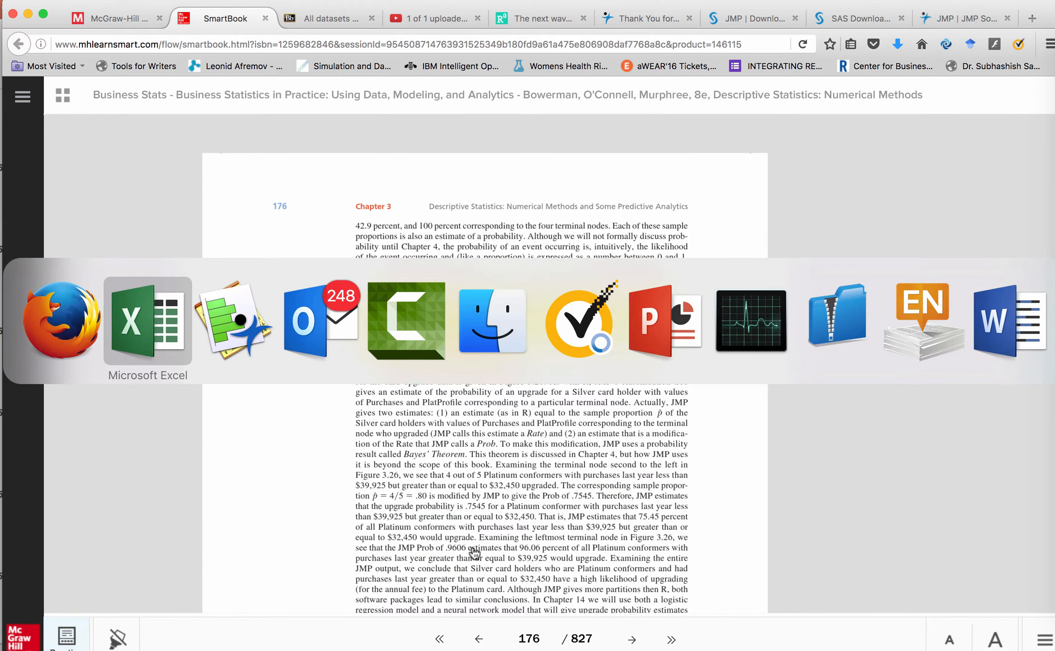
key("super+Tab")
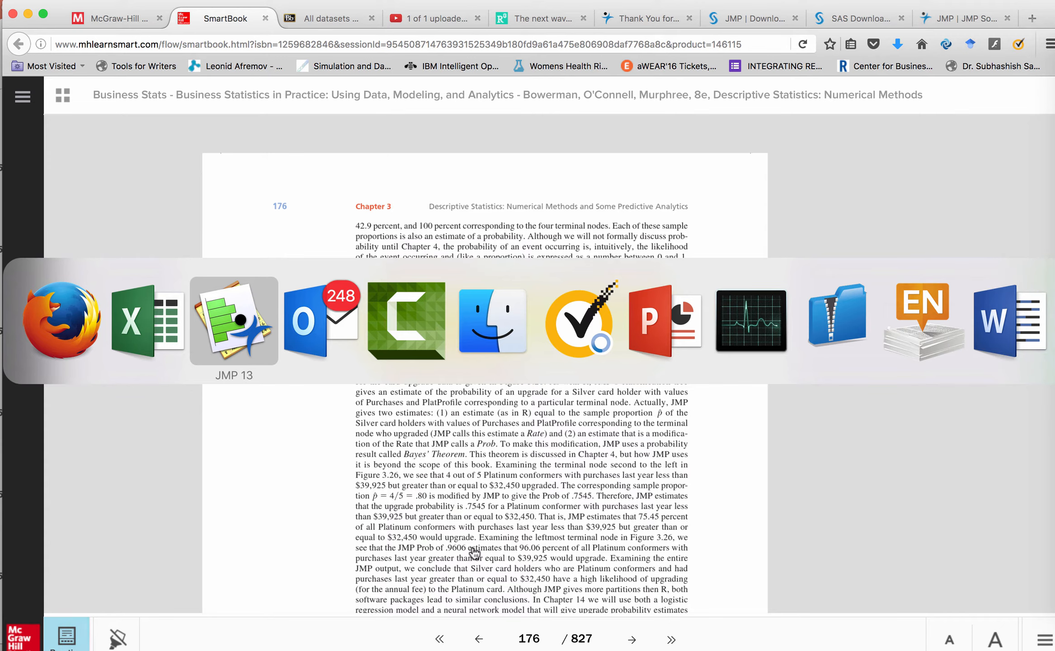
key("super+Tab")
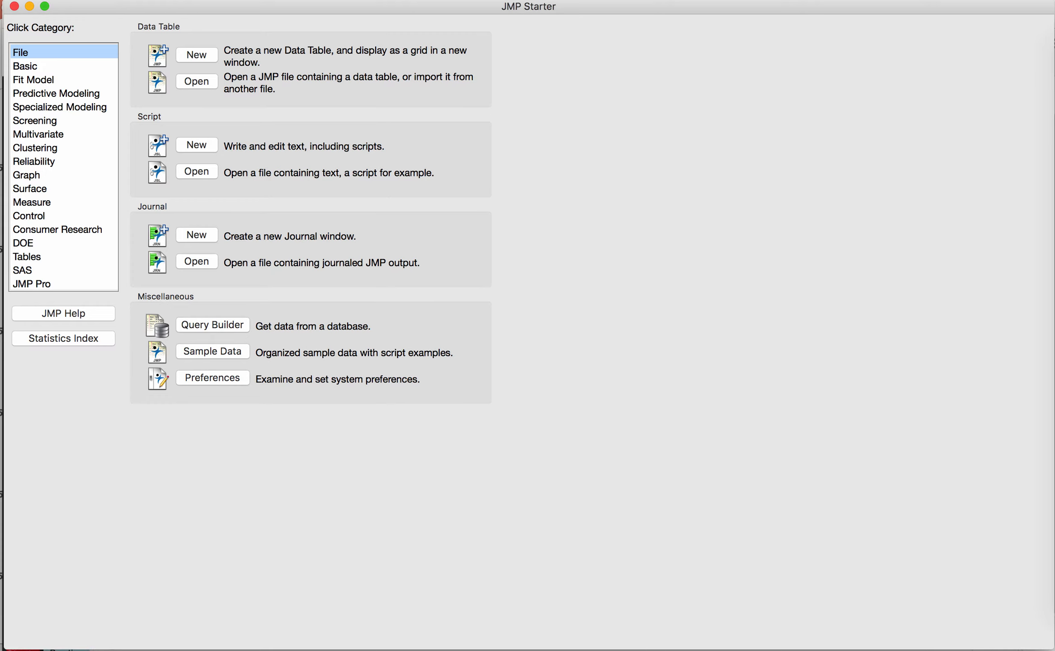
Open CardUpgrade.xlsx in JMP and import its sheet with the default Excel import settings
left_click(79, 0)
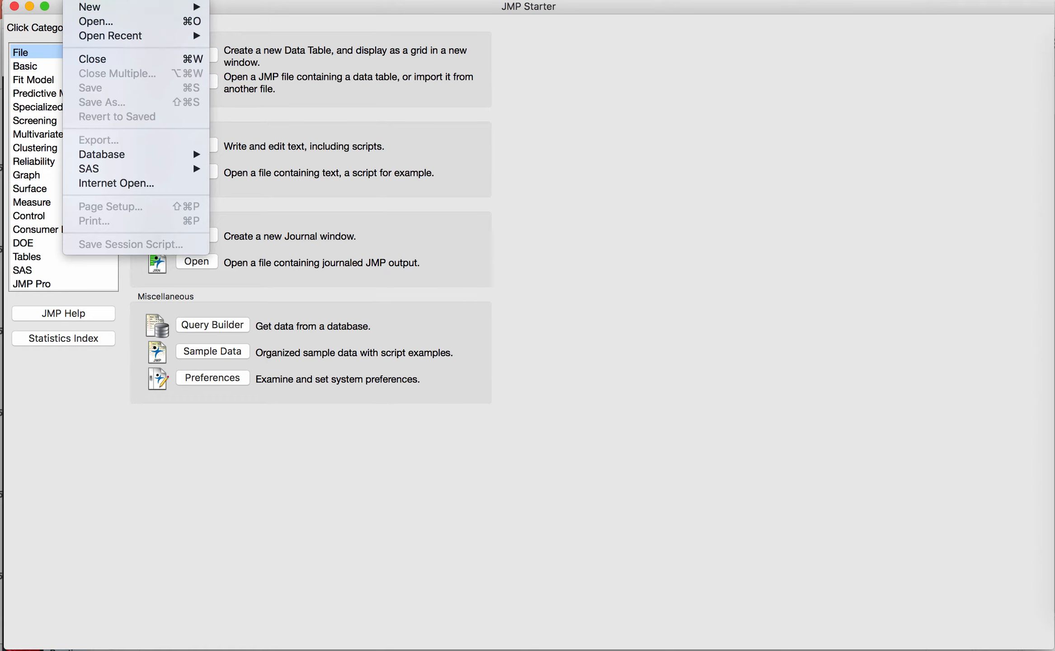
left_click(107, 26)
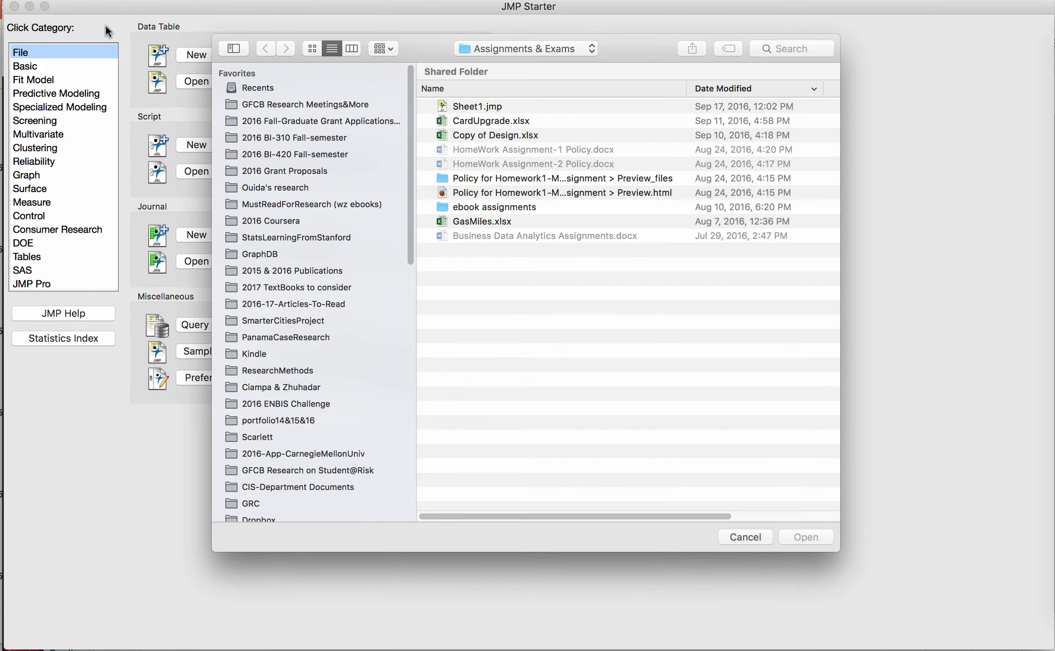
left_click(506, 120)
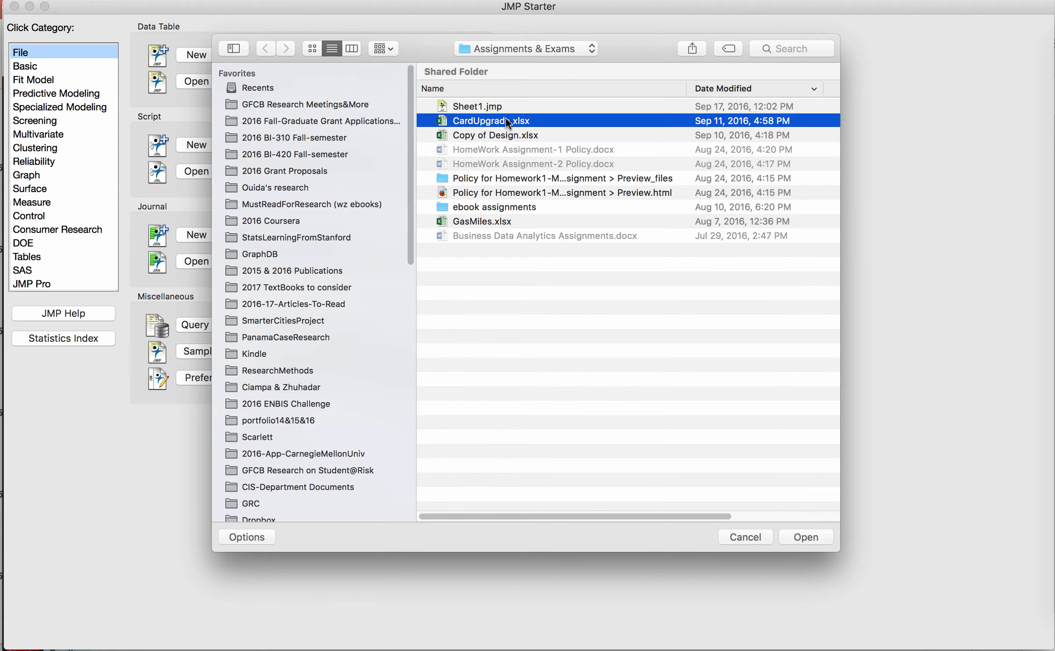
left_click(811, 535)
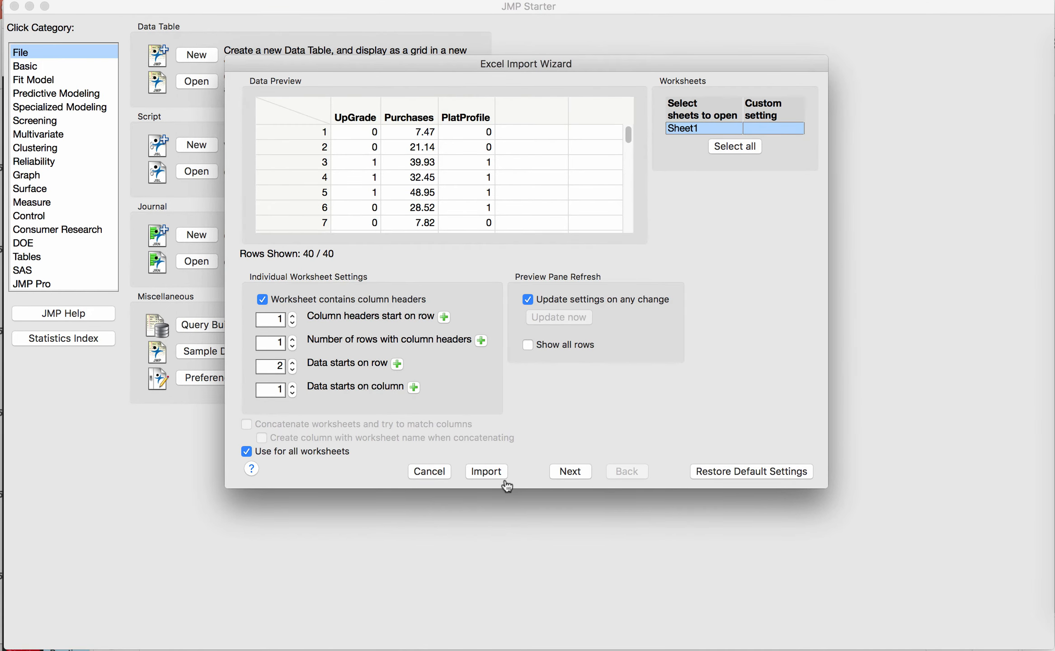
left_click(487, 472)
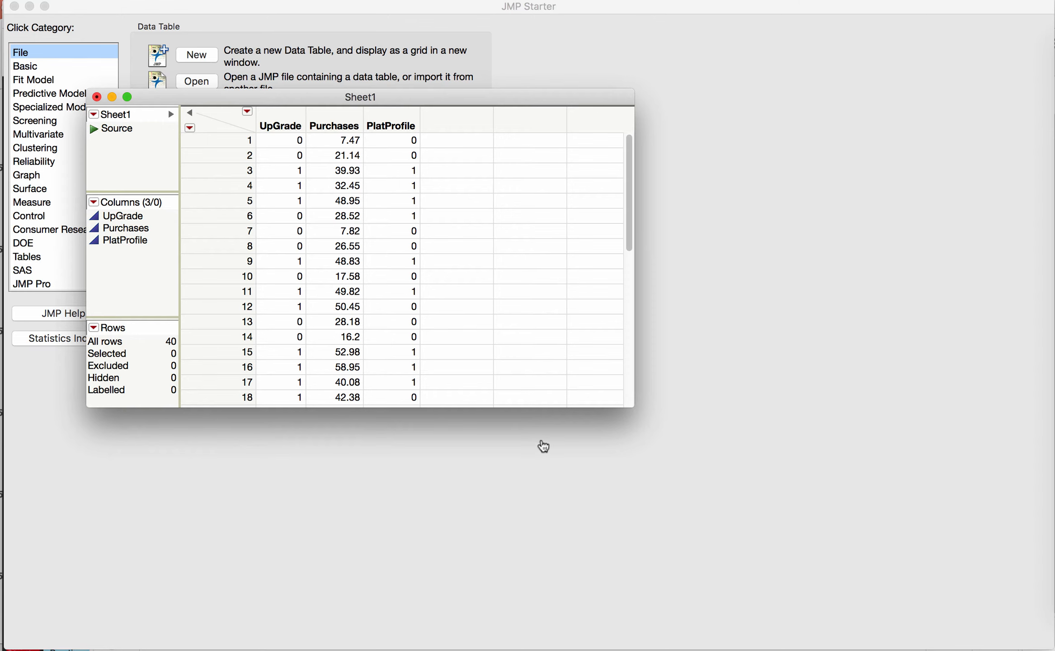
Enlarge the Sheet1 data table window to show more rows
left_click_drag(634, 407, 838, 572)
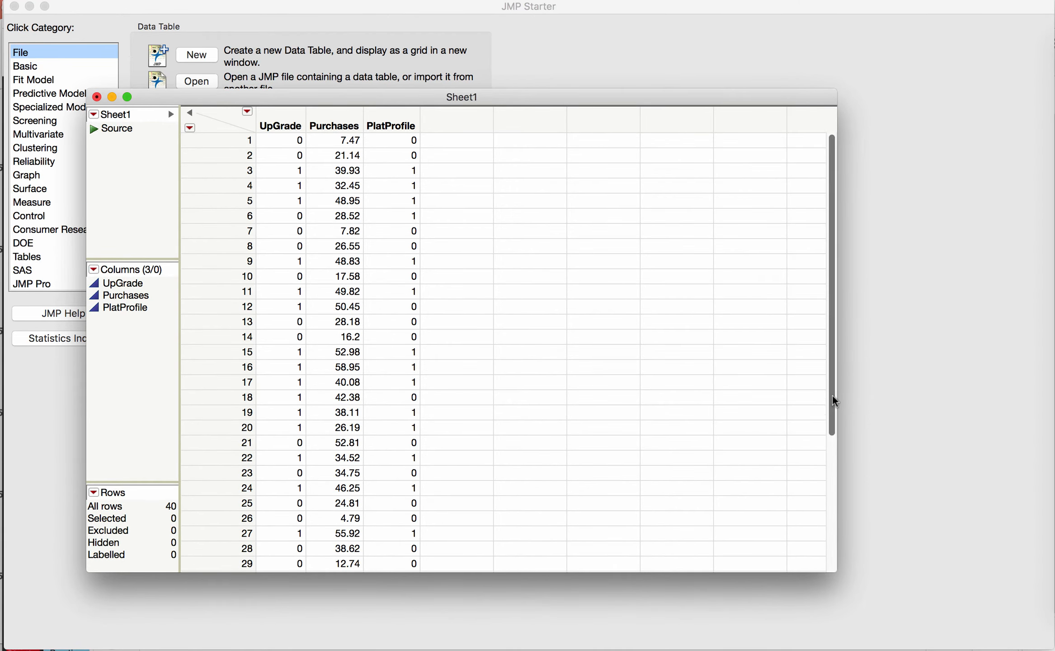
mouse_move(831, 403)
left_mouse_down()
mouse_move(841, 436)
mouse_move(829, 415)
left_mouse_up()
scroll(823, 367, "up", 1)
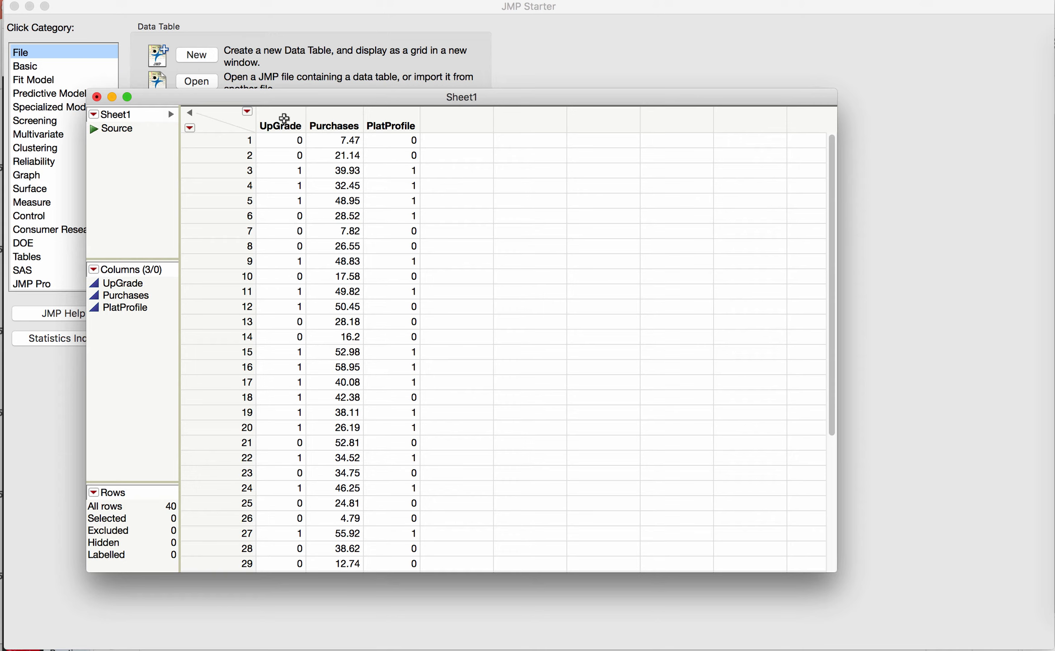
Change the UpGrade column's data type to Character so it becomes nominal
left_click(283, 119)
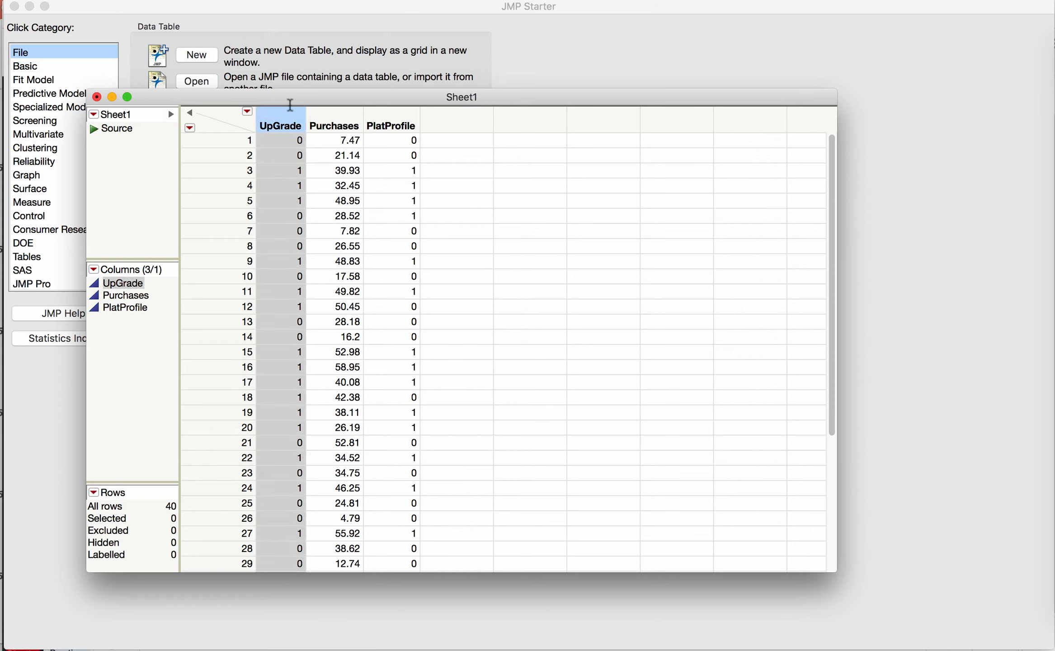
right_click(286, 114)
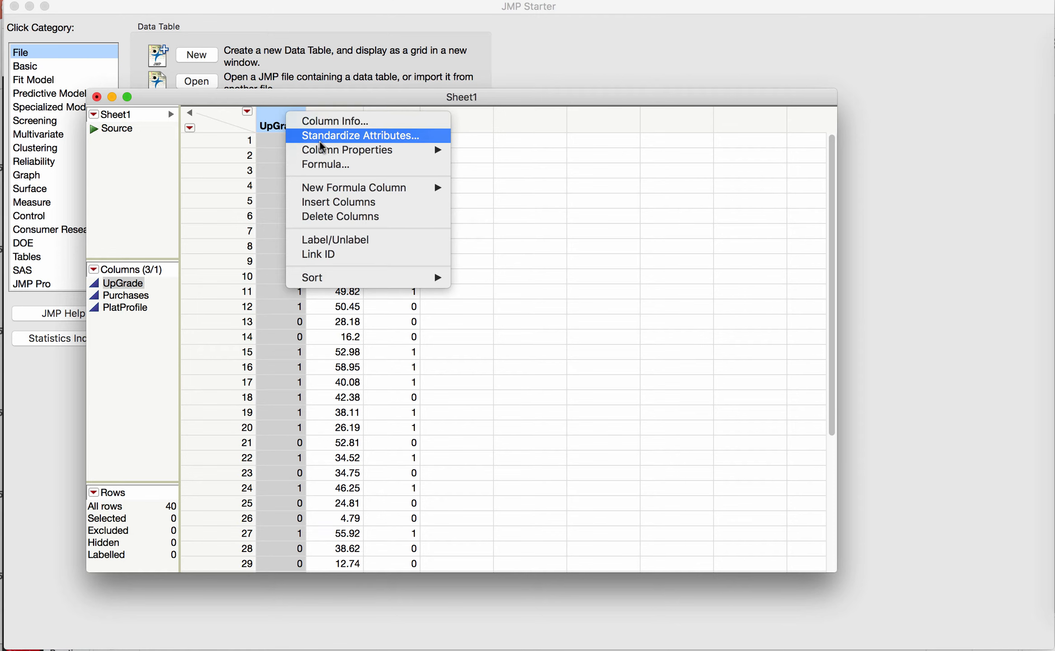
left_click(331, 121)
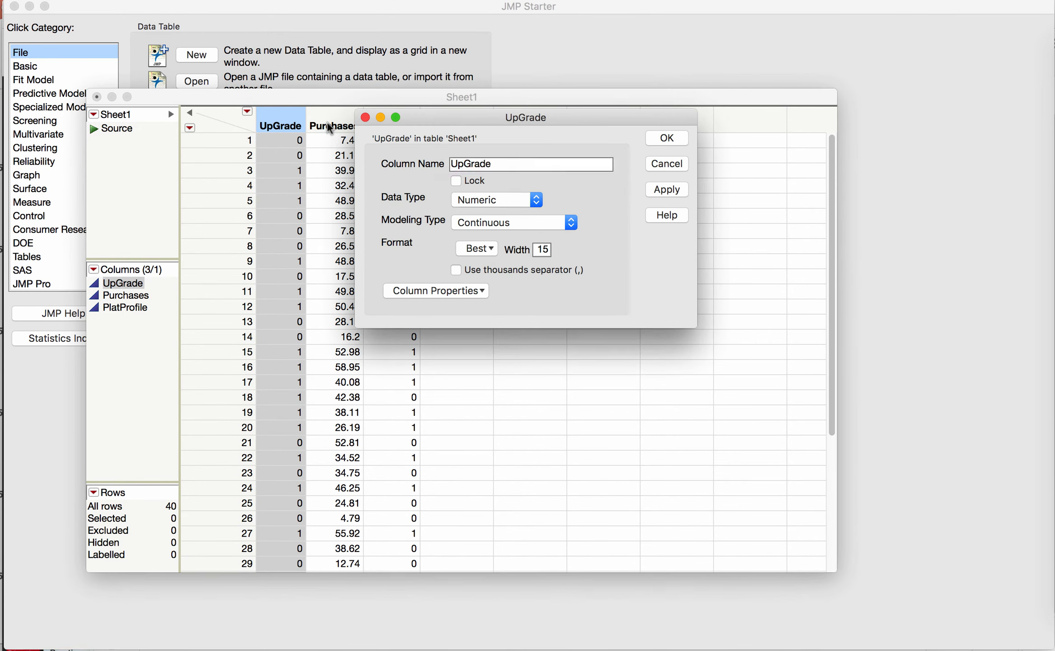
left_click(535, 200)
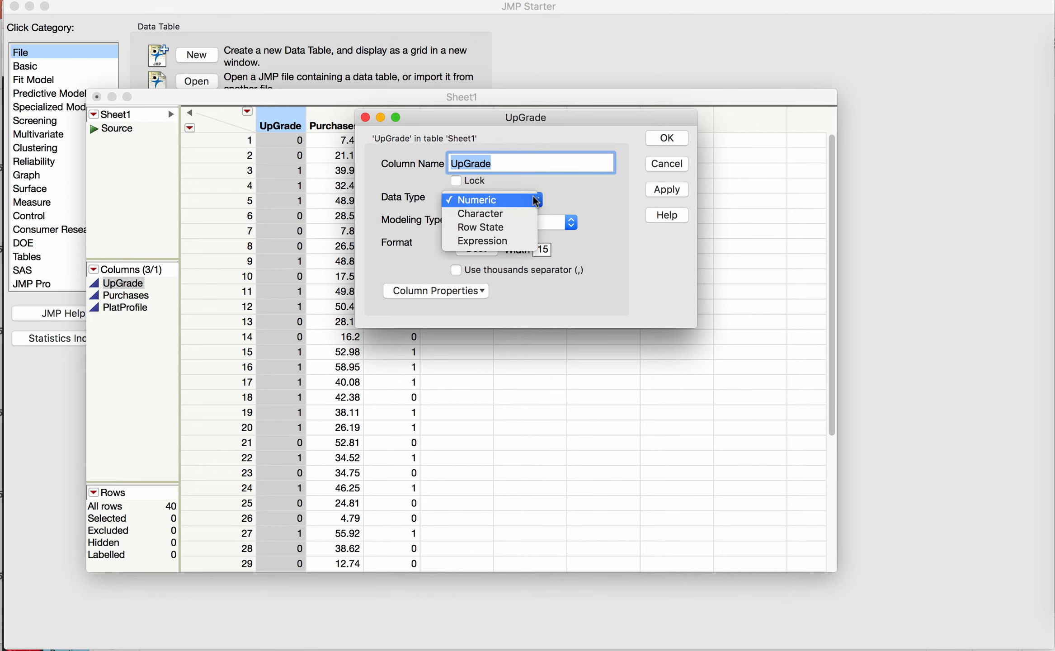
left_click(507, 222)
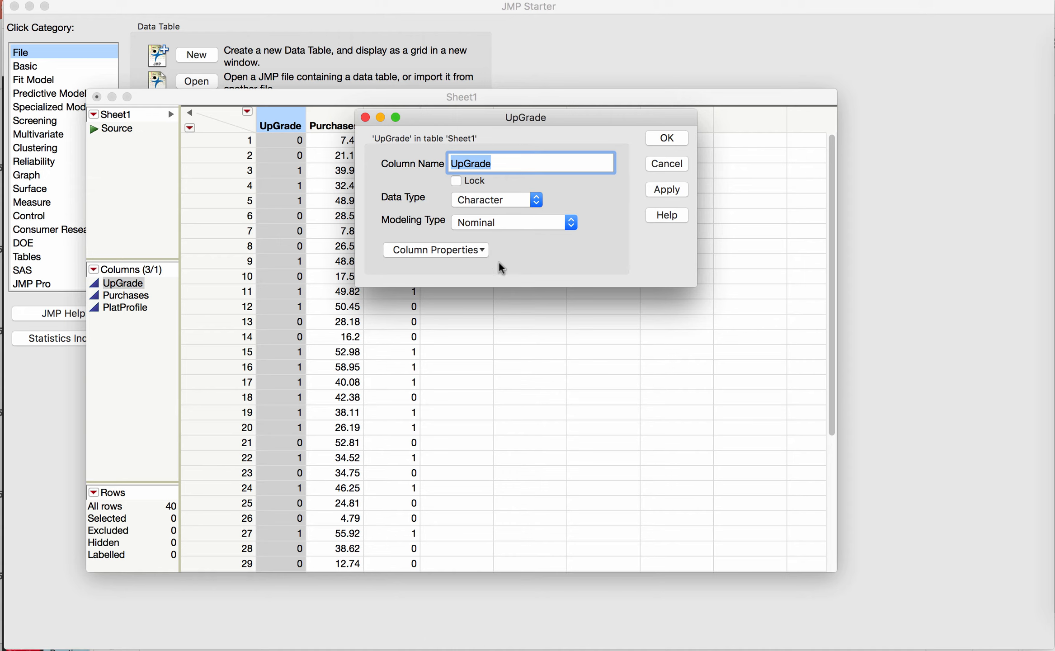
left_click(682, 141)
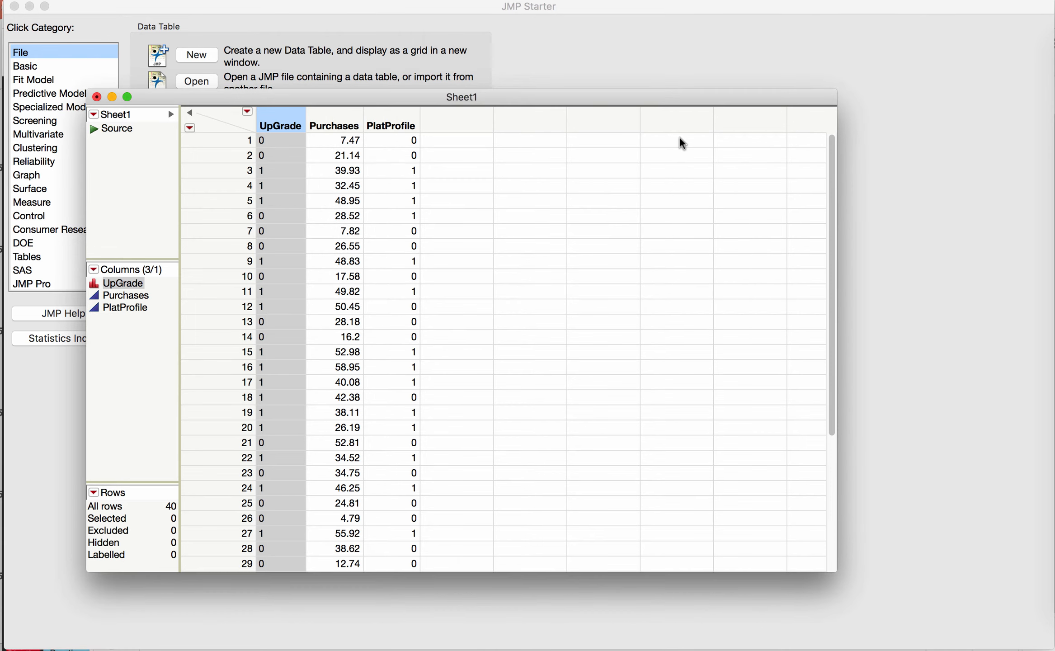
Change the PlatProfile column's data type to Character so it becomes nominal
left_click(387, 116)
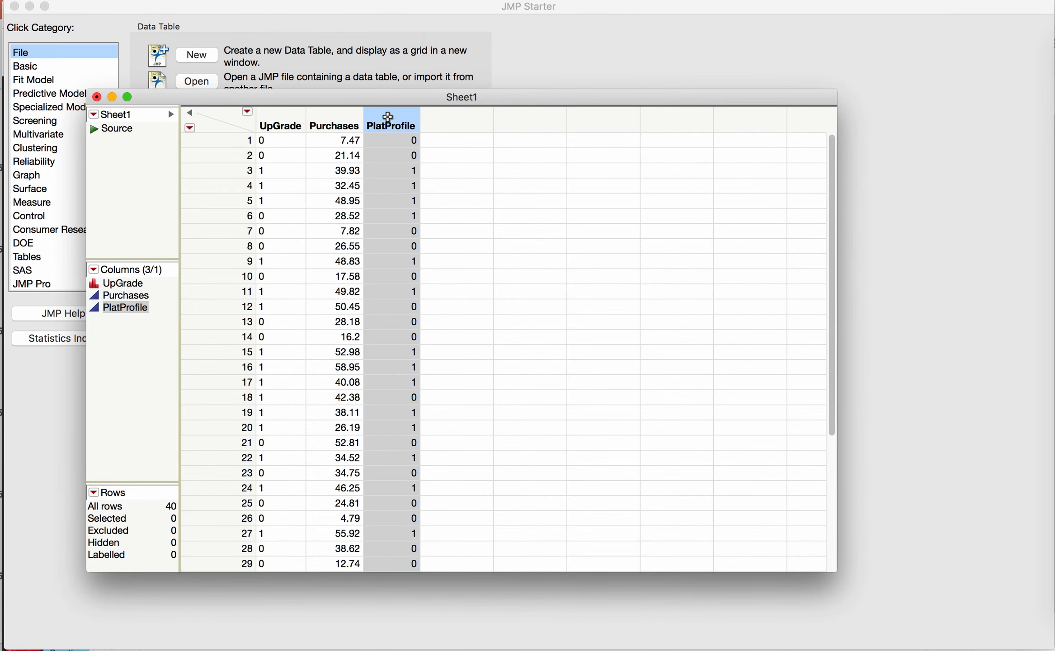
right_click(387, 116)
left_click(412, 126)
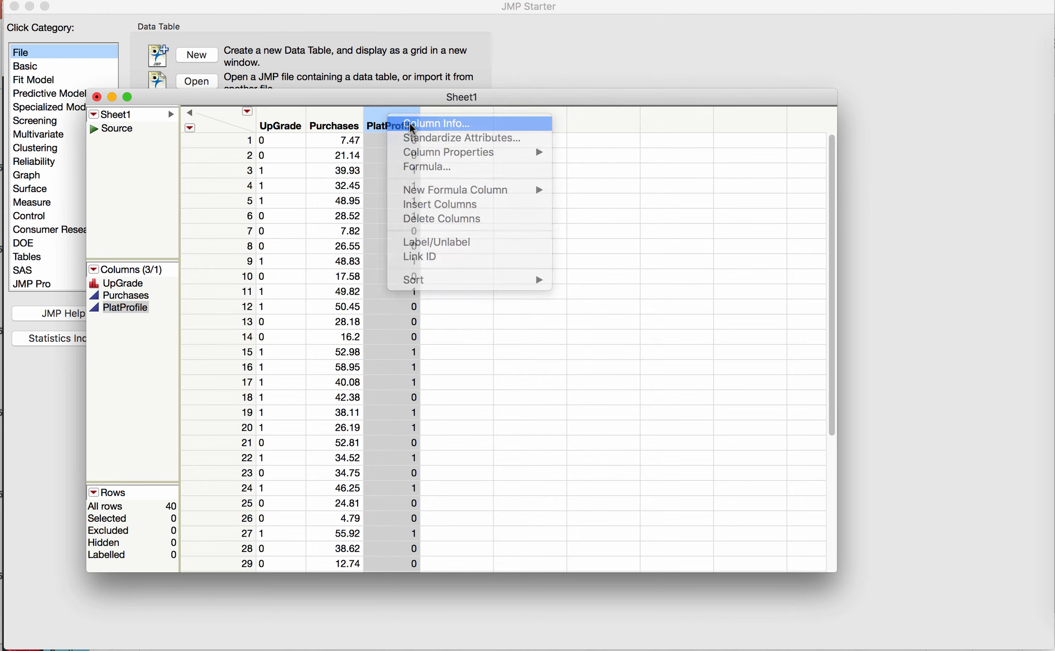
left_click(498, 201)
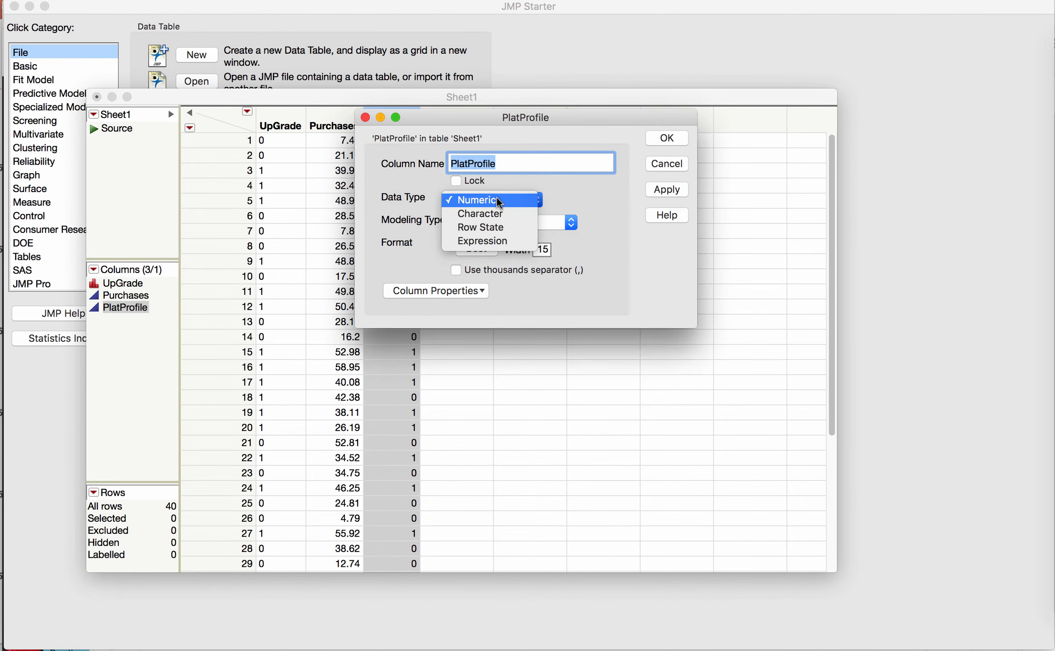
left_click(499, 214)
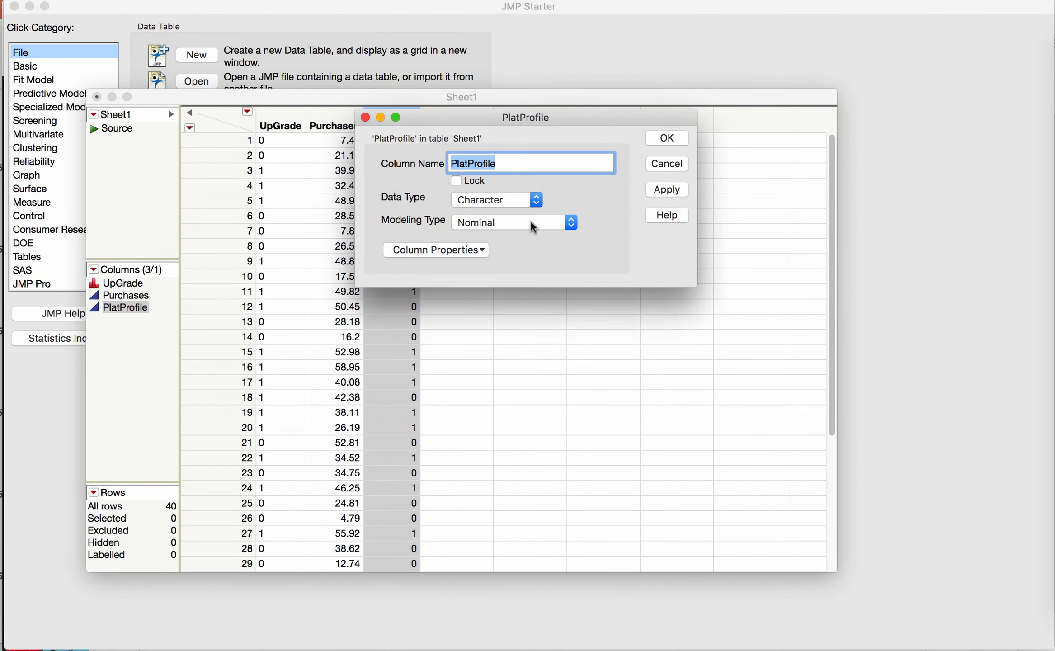
left_click(667, 140)
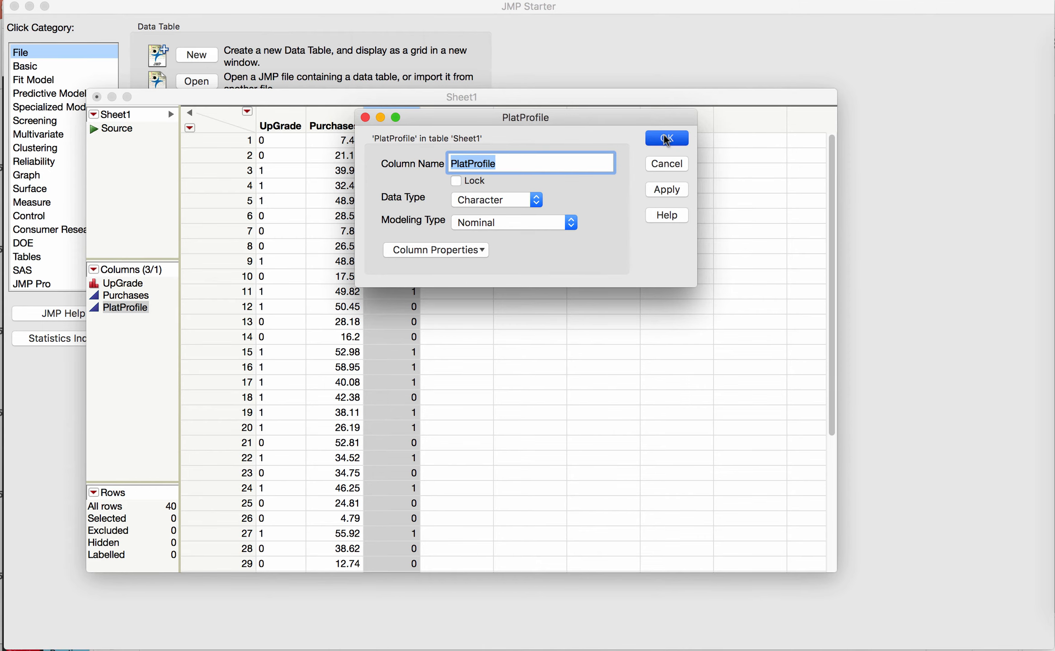
left_click(667, 138)
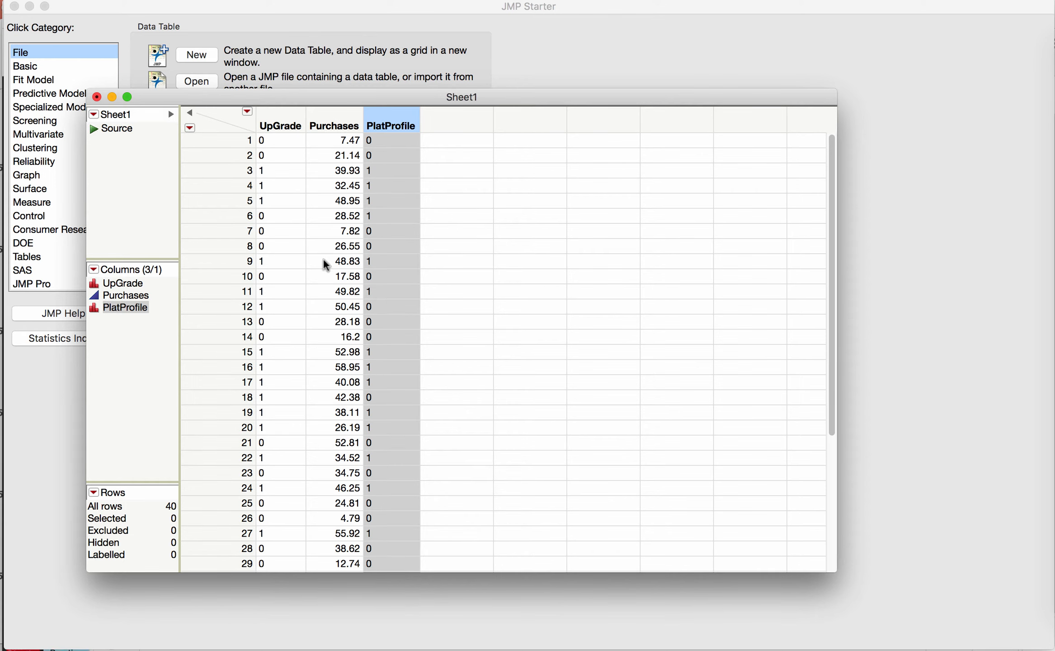
Launch the Partition platform under Predictive Modeling for the data table
left_click_drag(405, 101, 379, 40)
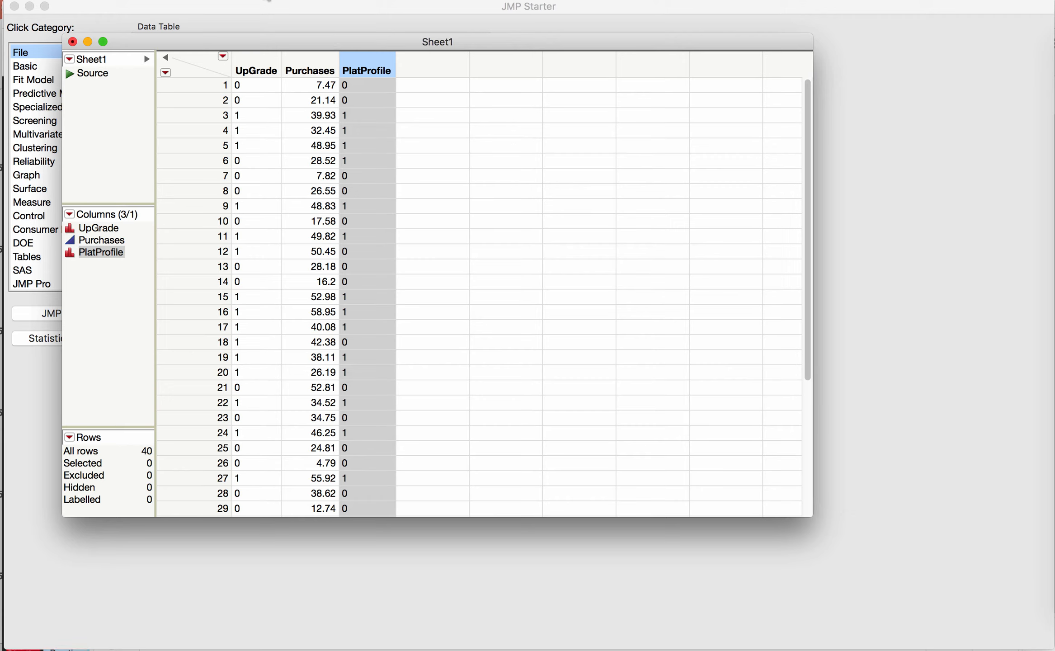
left_click(298, 1)
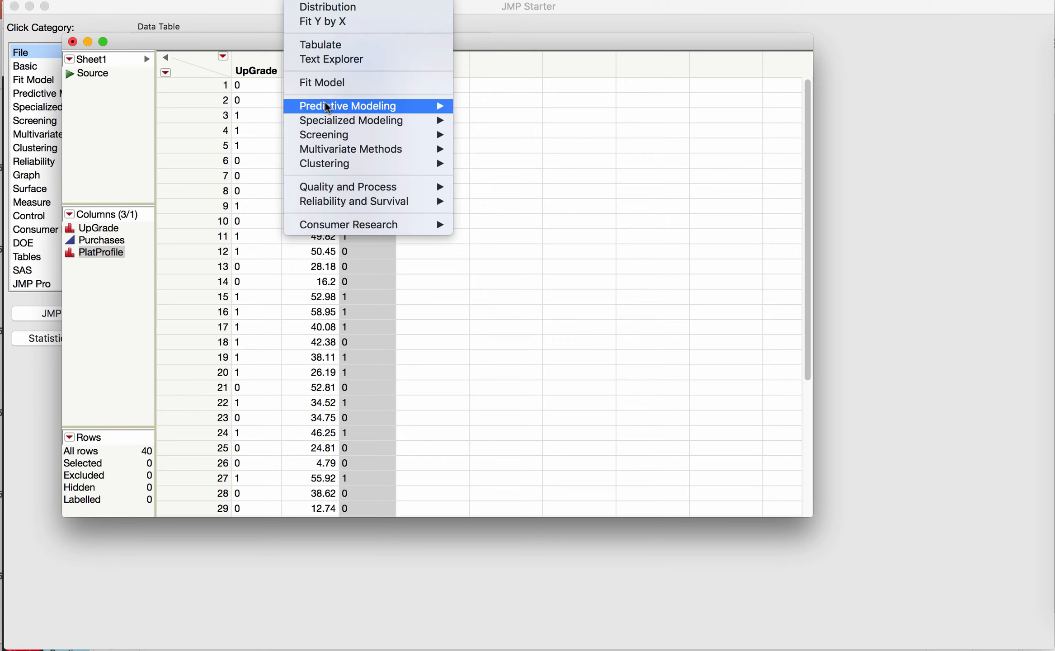
mouse_move(328, 108)
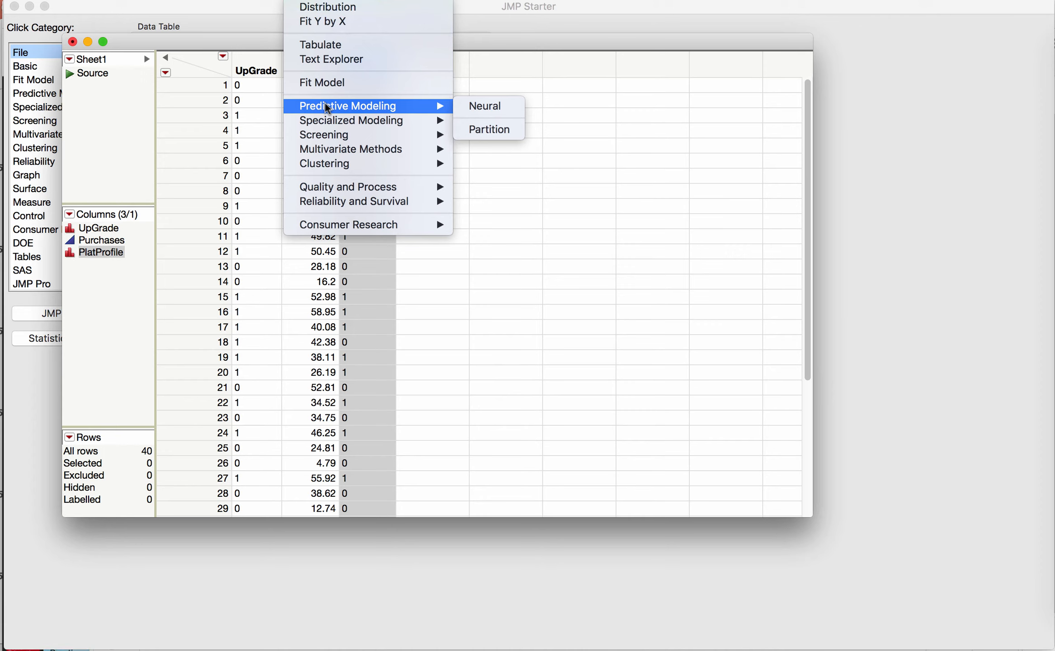
left_click(503, 132)
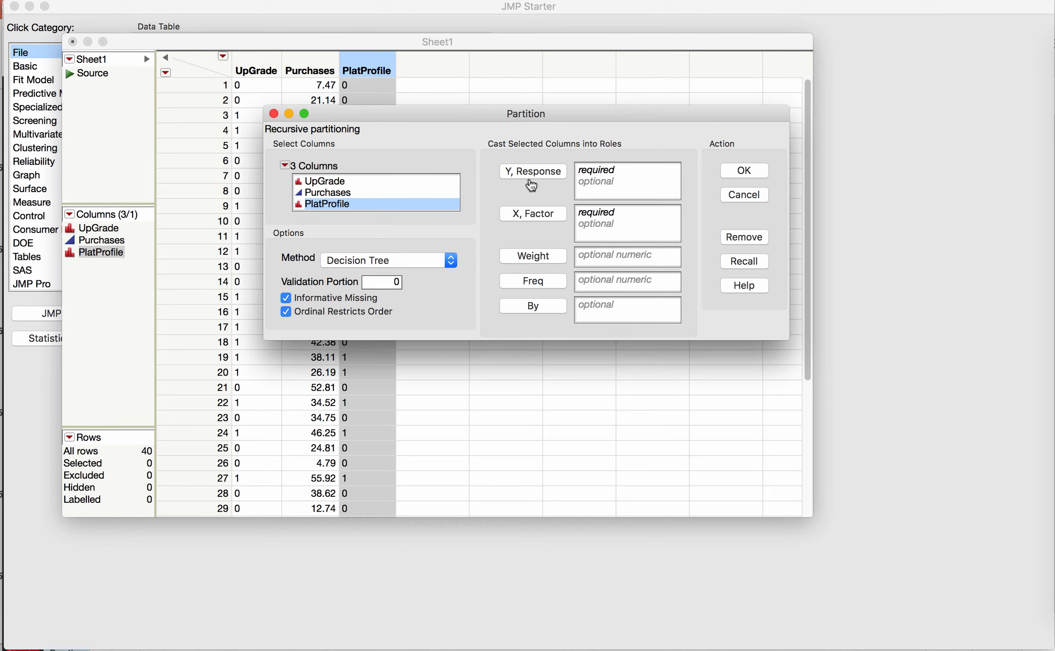
Run a Decision Tree partition with UpGrade as response and Purchases and PlatProfile as factors
left_click_drag(332, 181, 621, 178)
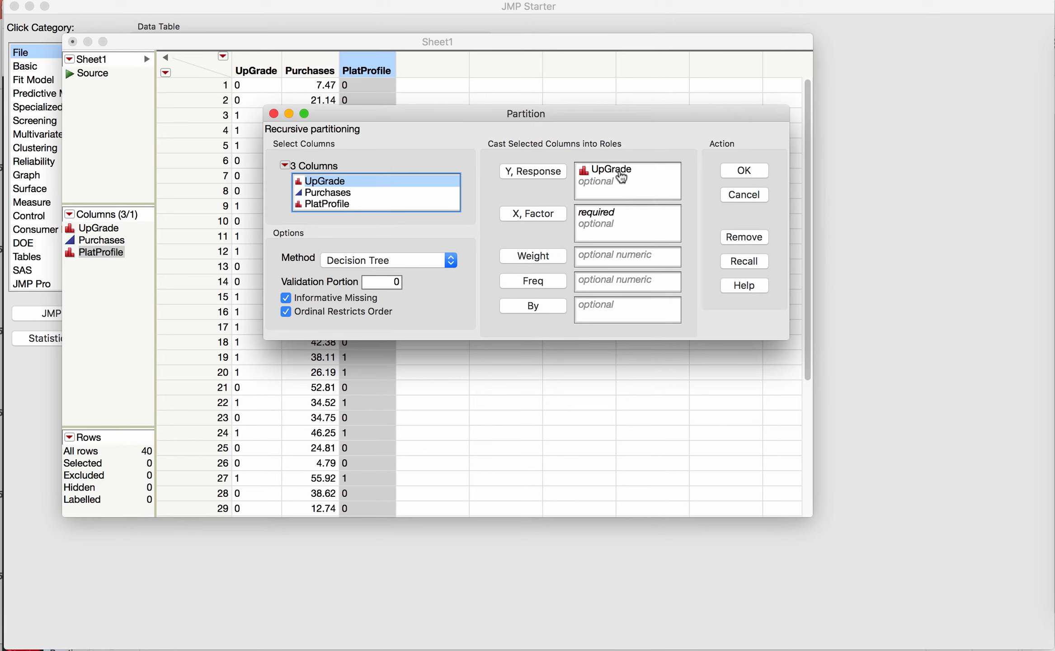
left_click(323, 194)
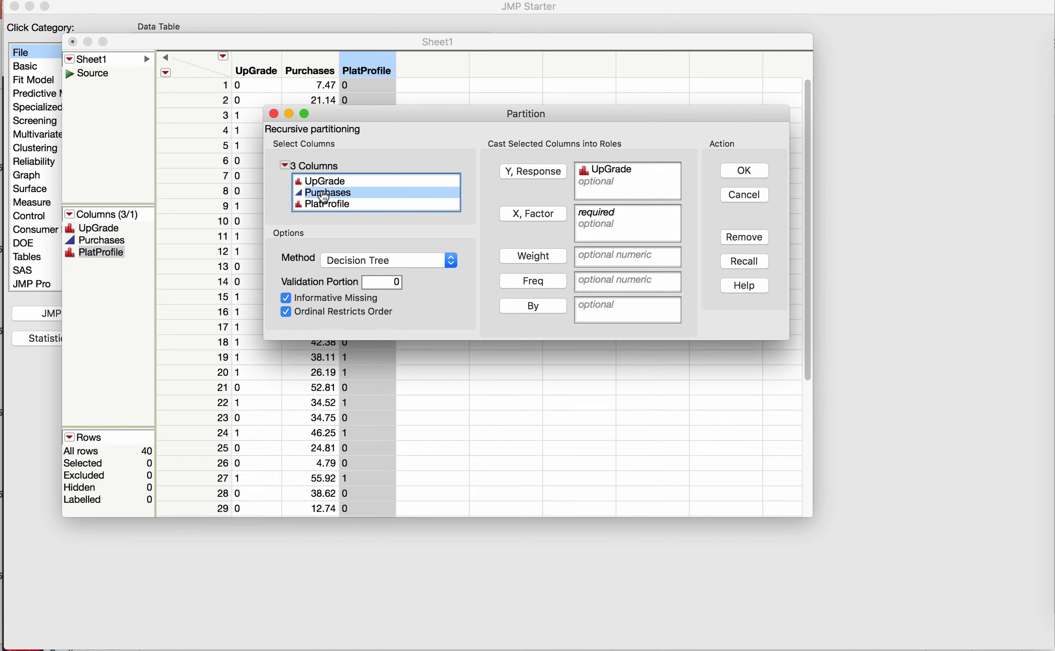
left_click_drag(322, 196, 610, 220)
left_click_drag(326, 204, 613, 234)
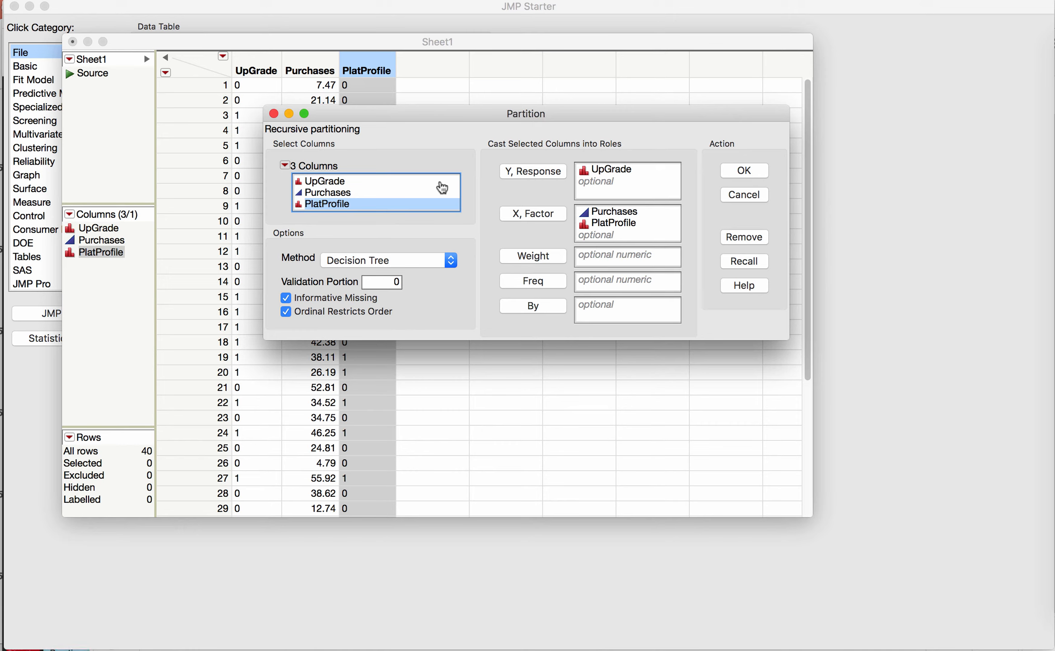
left_click(451, 261)
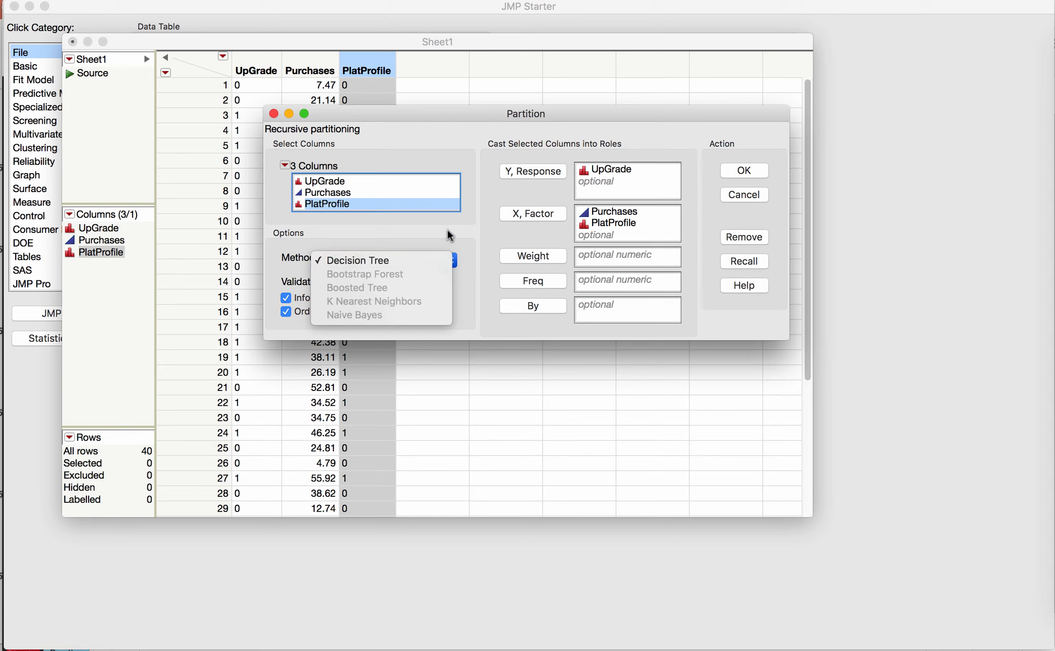
left_click(462, 227)
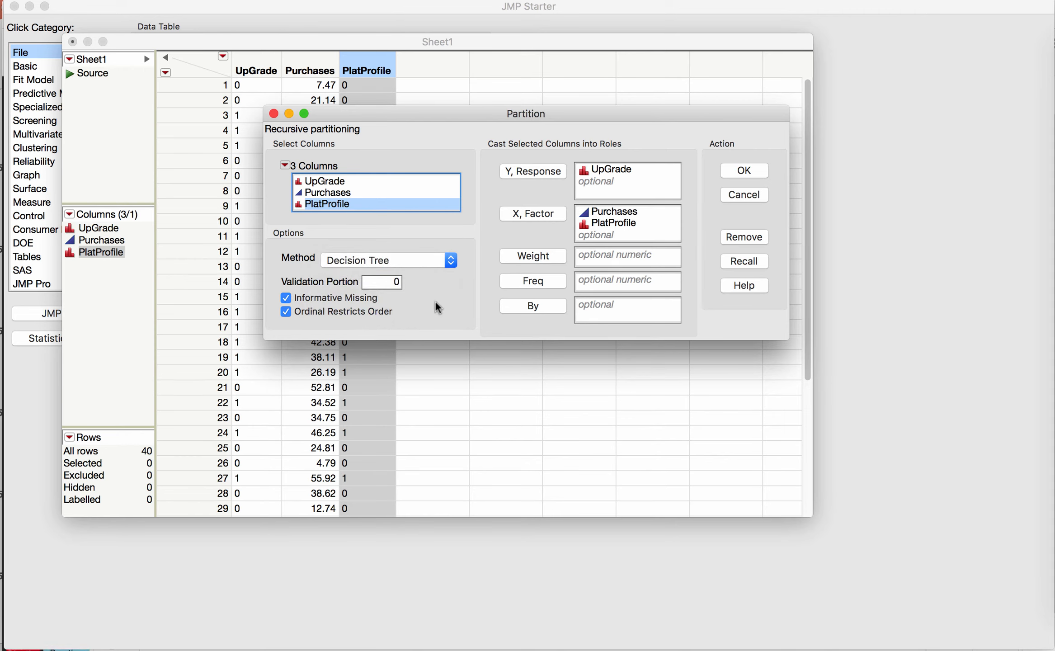
left_click(743, 172)
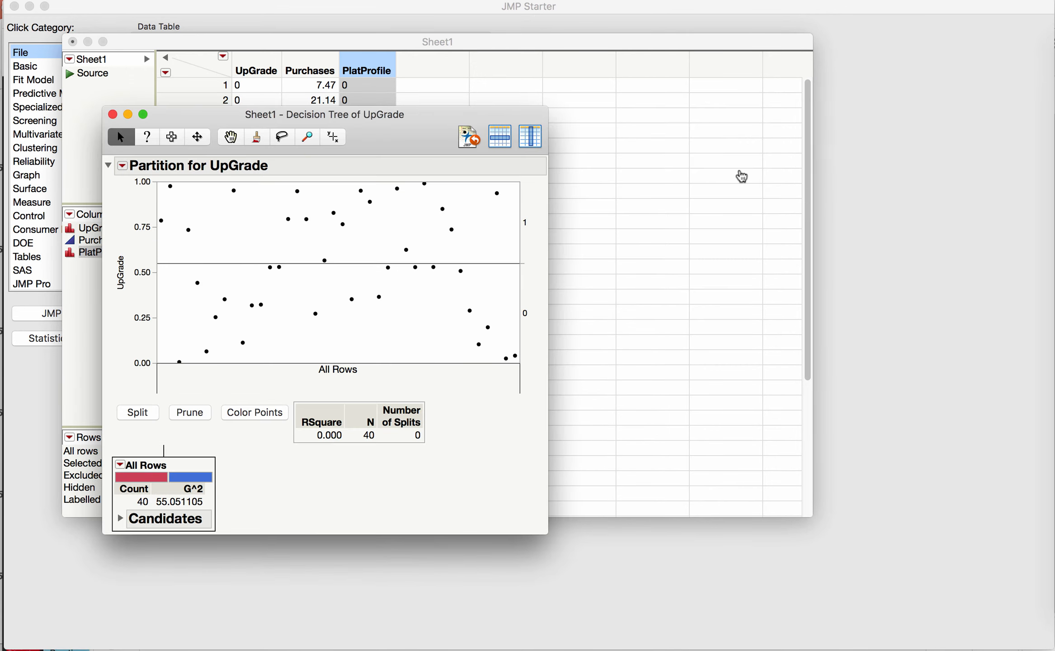
Turn on split probabilities and split counts in the partition report's display options
left_click_drag(435, 131, 416, 50)
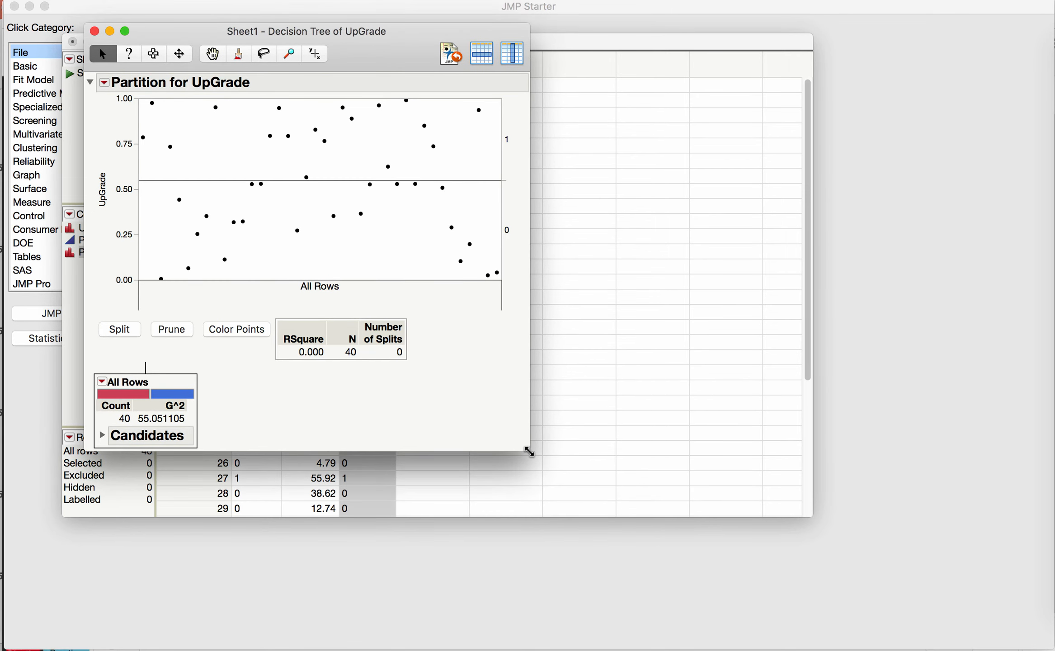
left_click_drag(528, 450, 887, 585)
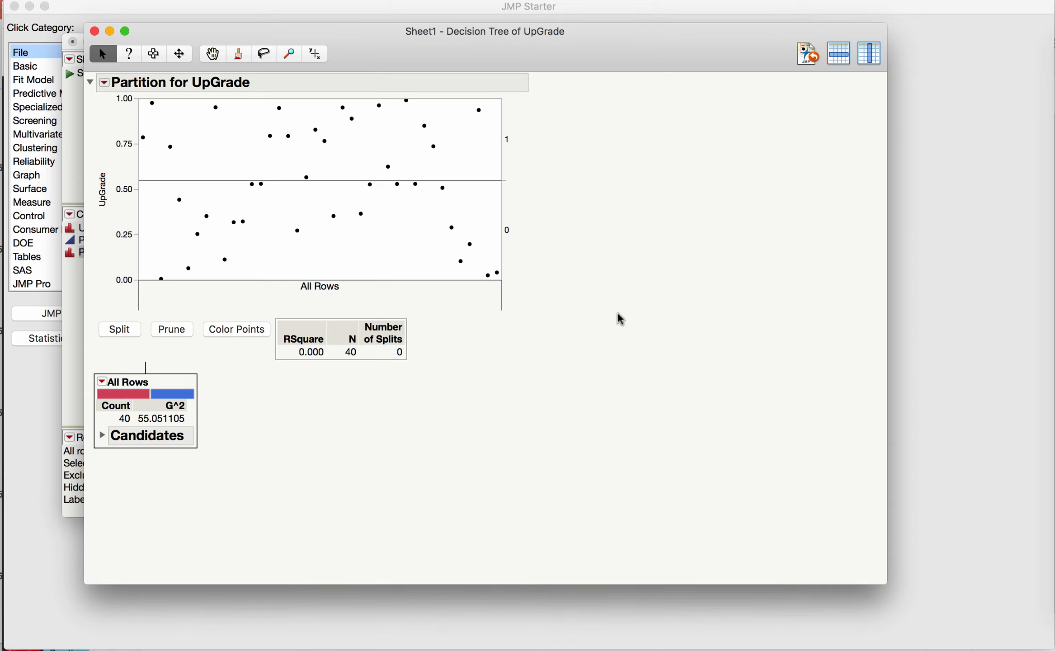
left_click(105, 84)
left_click(104, 84)
mouse_move(128, 92)
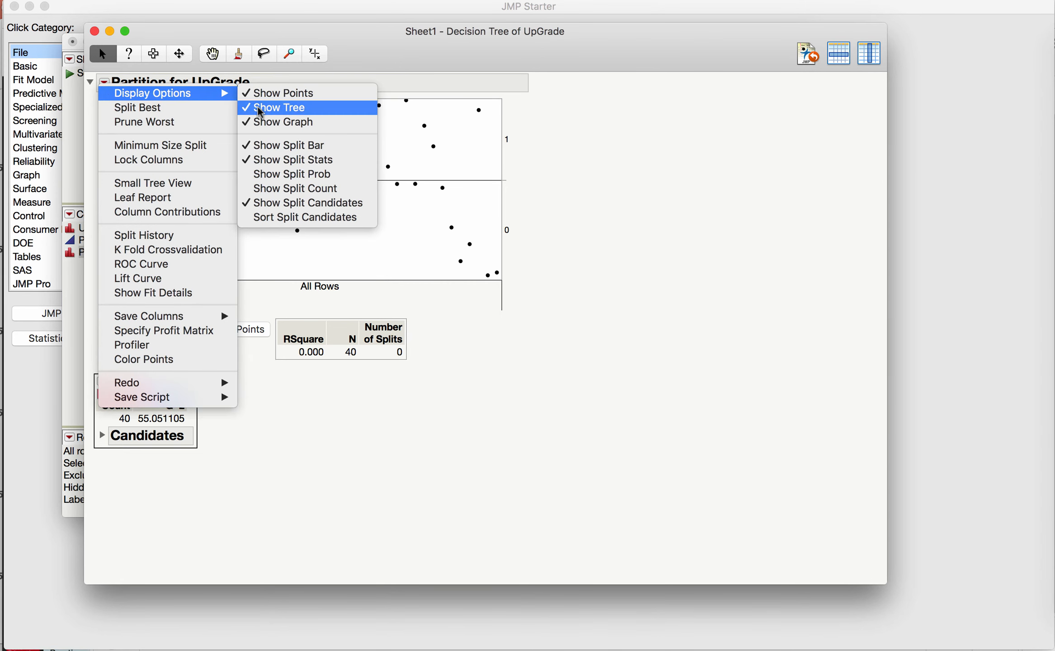
left_click(264, 178)
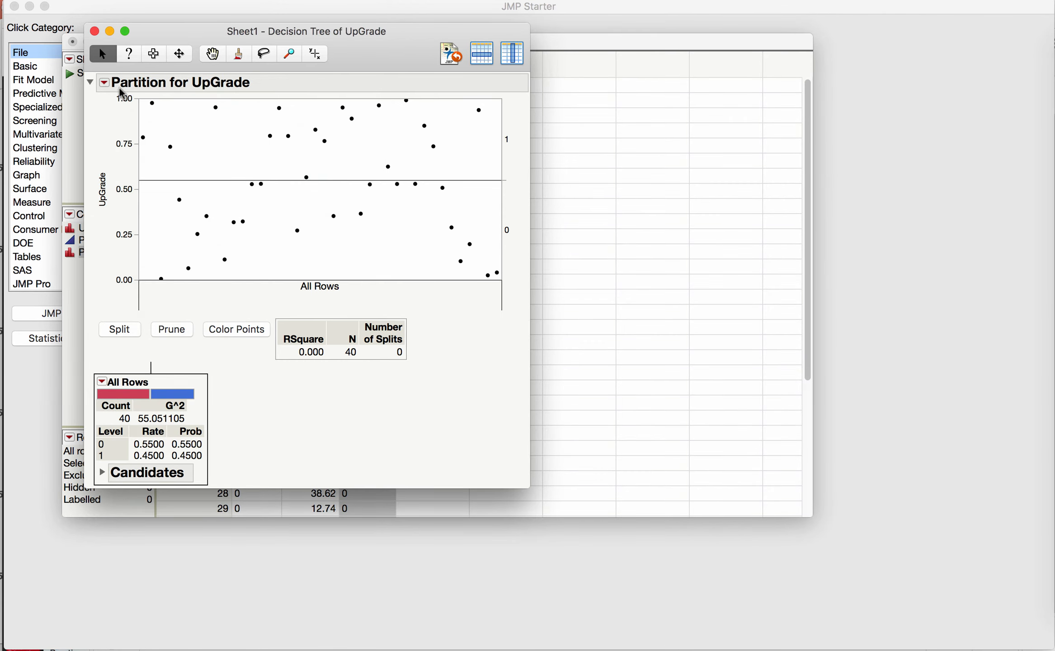
left_click(105, 86)
mouse_move(107, 92)
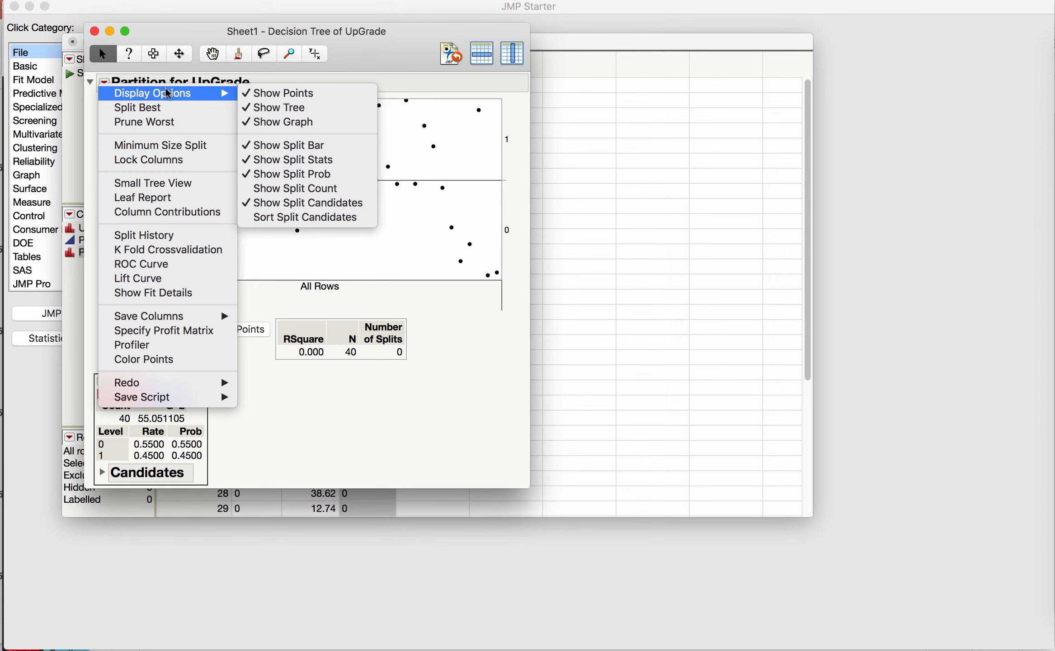
left_click(314, 194)
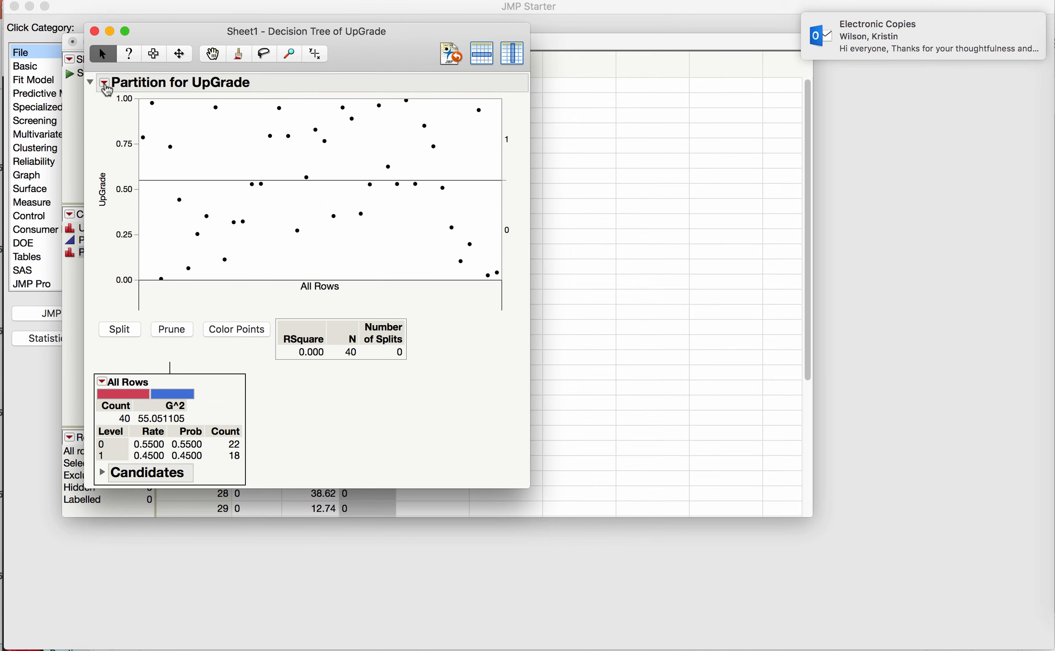
Hide the split candidates in the partition report's display options
left_click(105, 83)
mouse_move(135, 93)
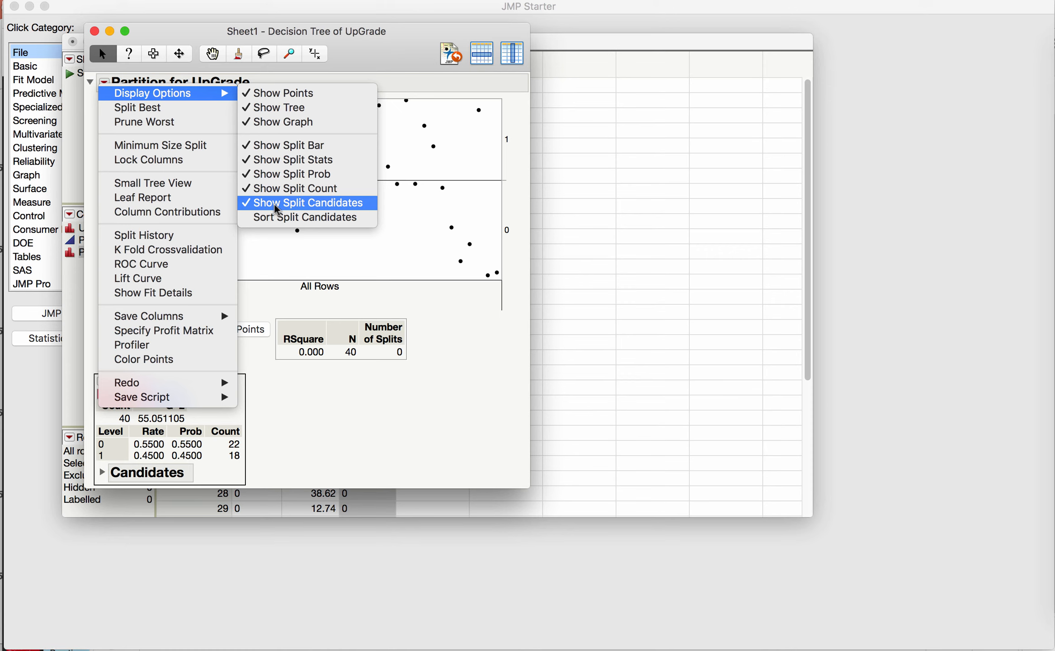
left_click(277, 210)
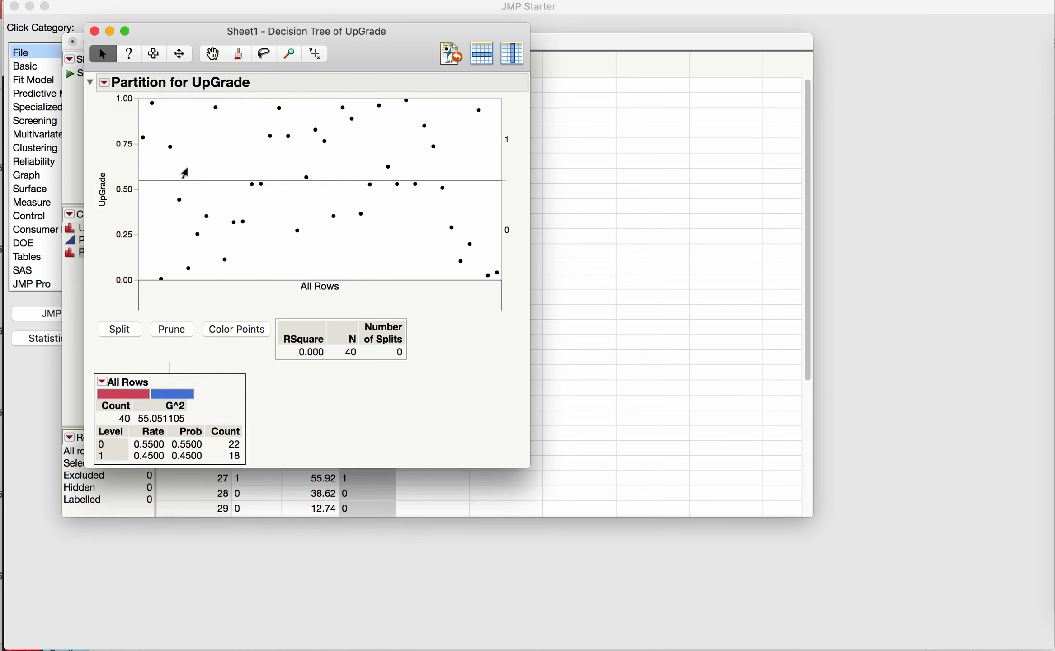
Split the tree at the best split point
left_click_drag(529, 468, 801, 611)
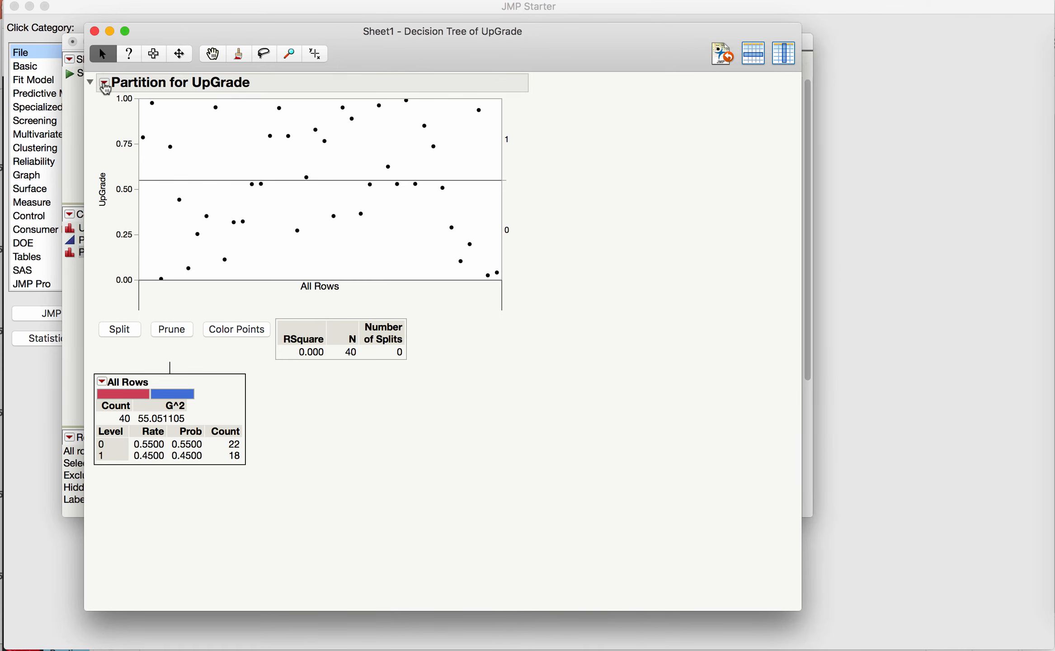
left_click(104, 82)
mouse_move(134, 99)
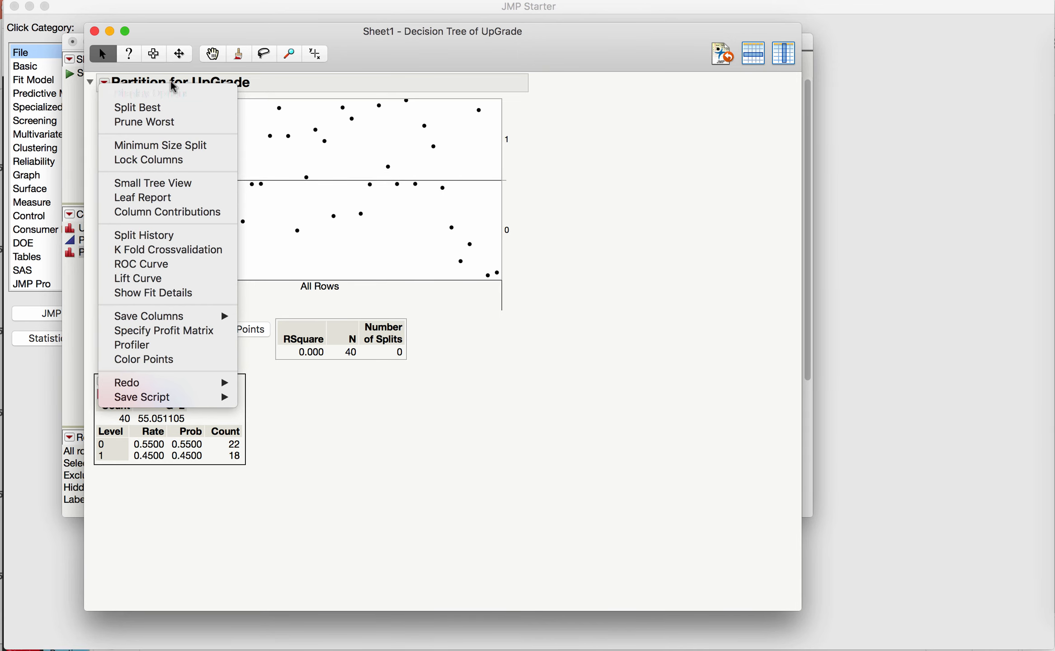
mouse_move(172, 101)
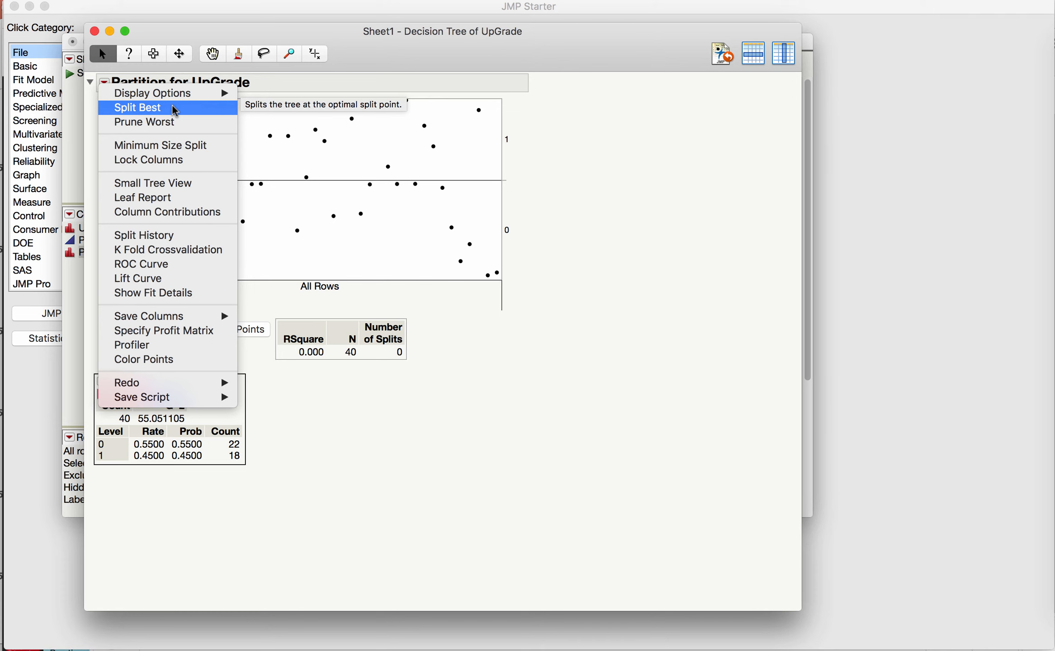
left_click(175, 109)
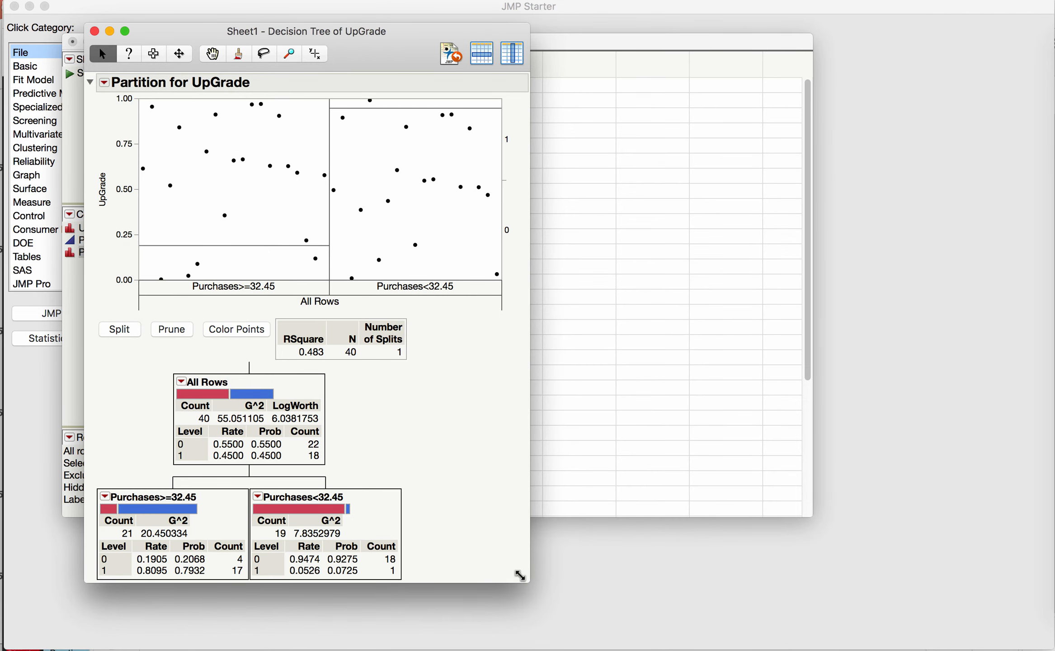
Split the tree a second time at the best split point
left_click_drag(520, 572, 749, 640)
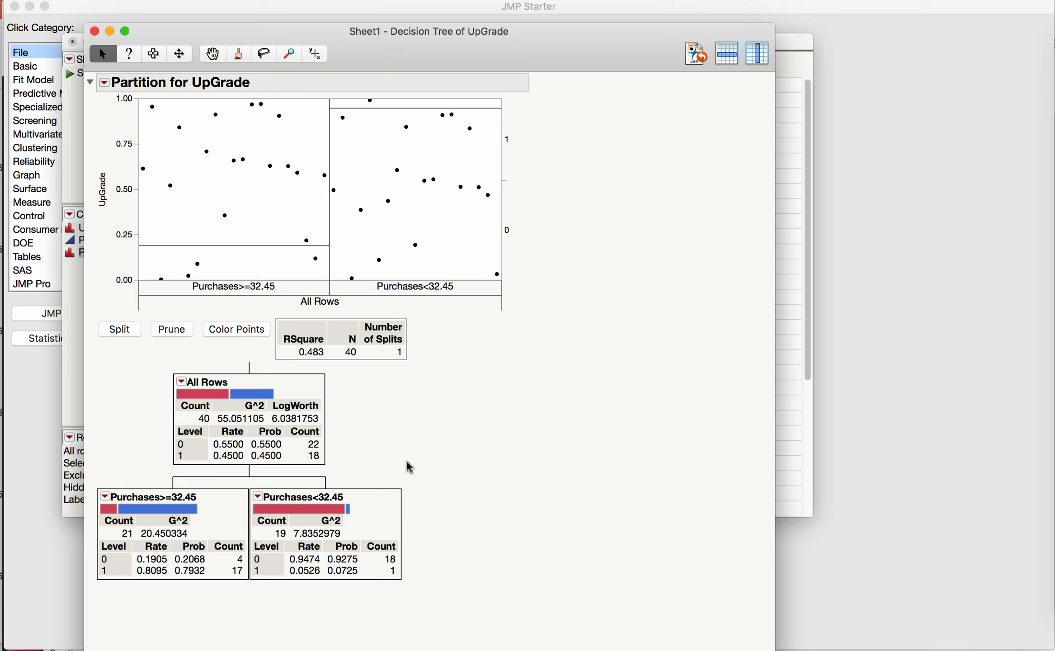
left_click(104, 83)
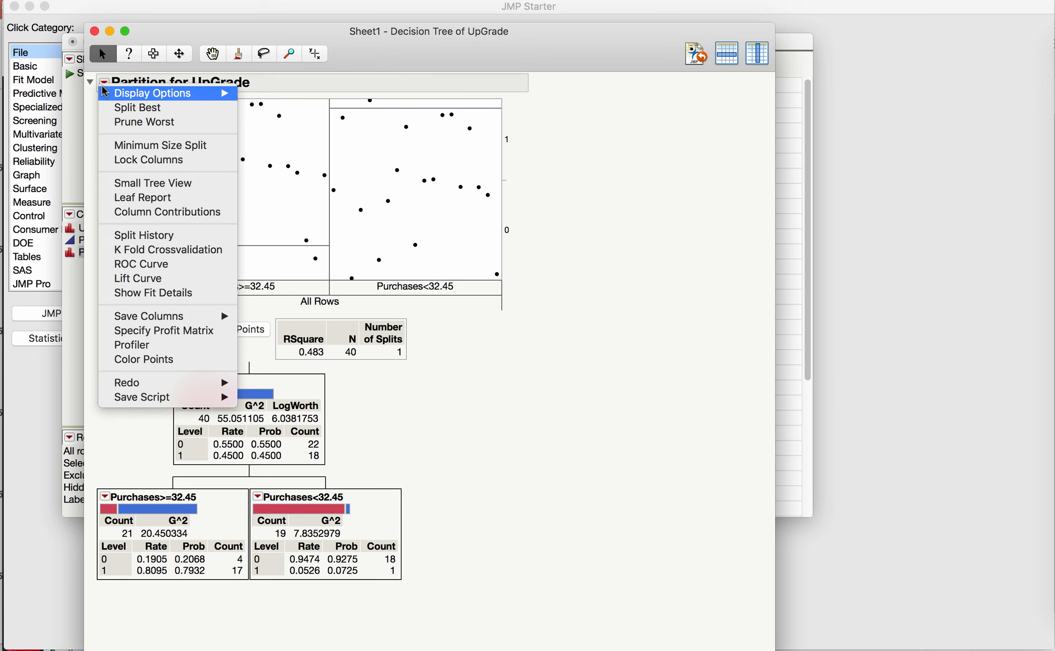
left_click(158, 111)
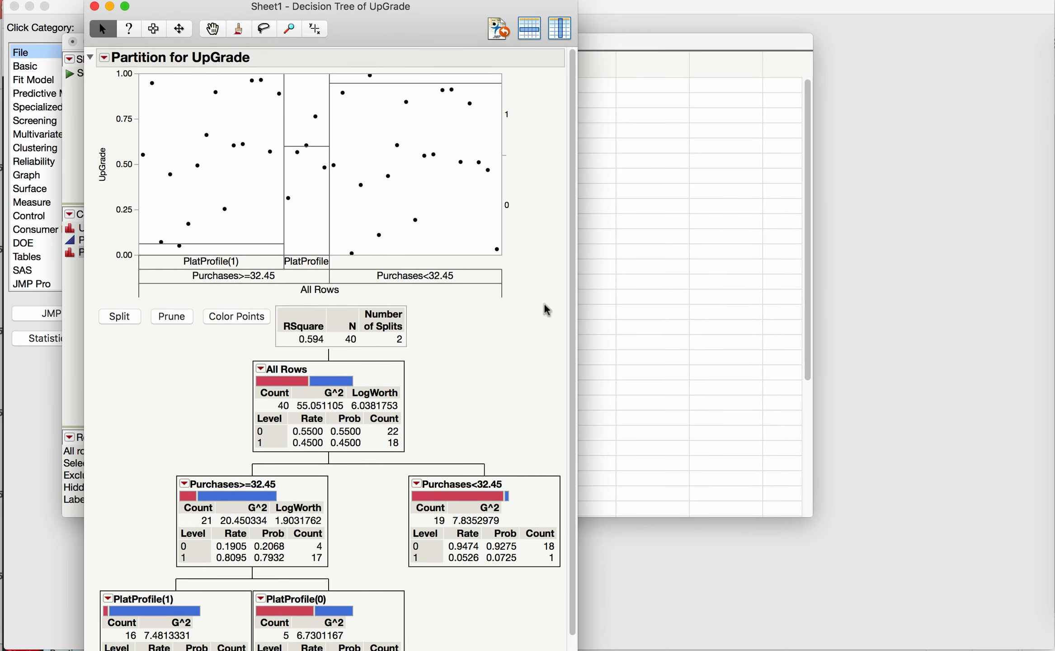
Prune the worst split from the decision tree
left_click_drag(577, 396, 834, 376)
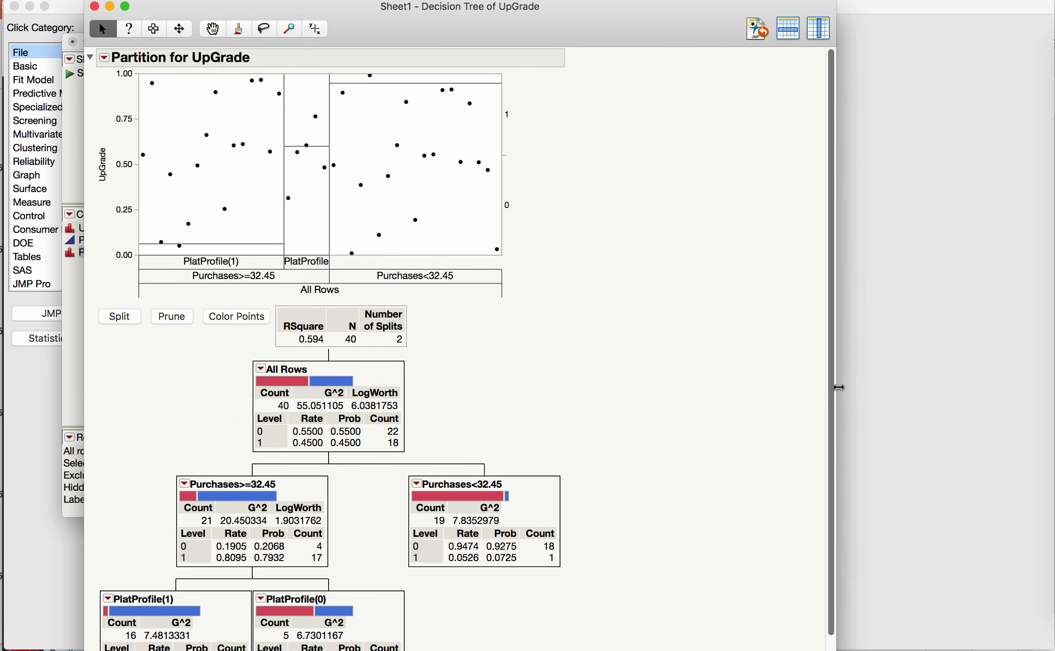
scroll(831, 374, "down", 2)
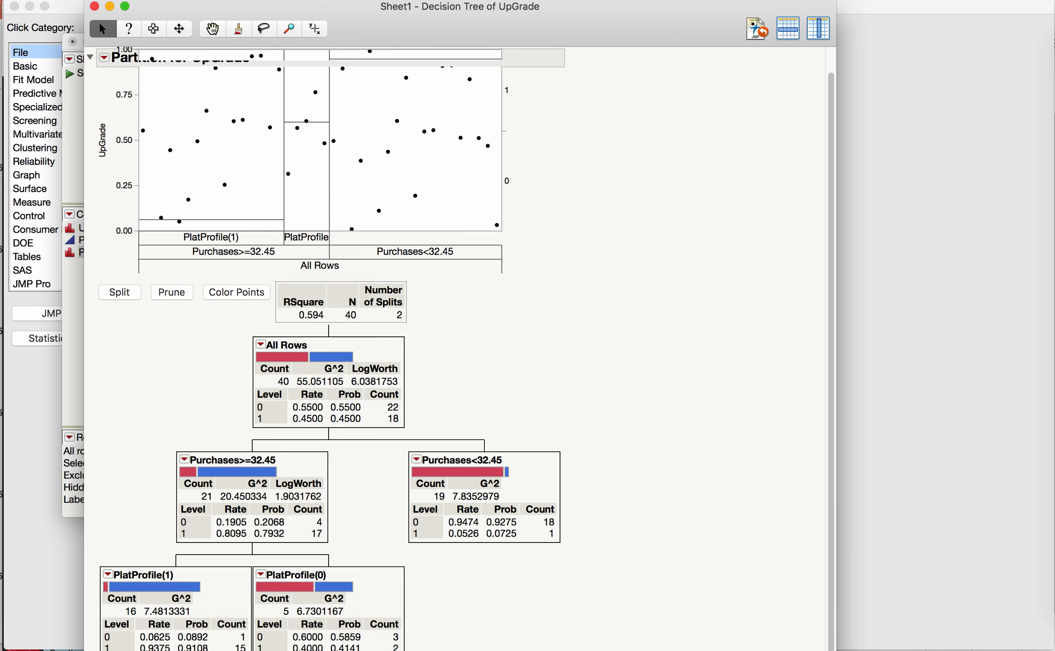
left_click_drag(813, 640, 773, 611)
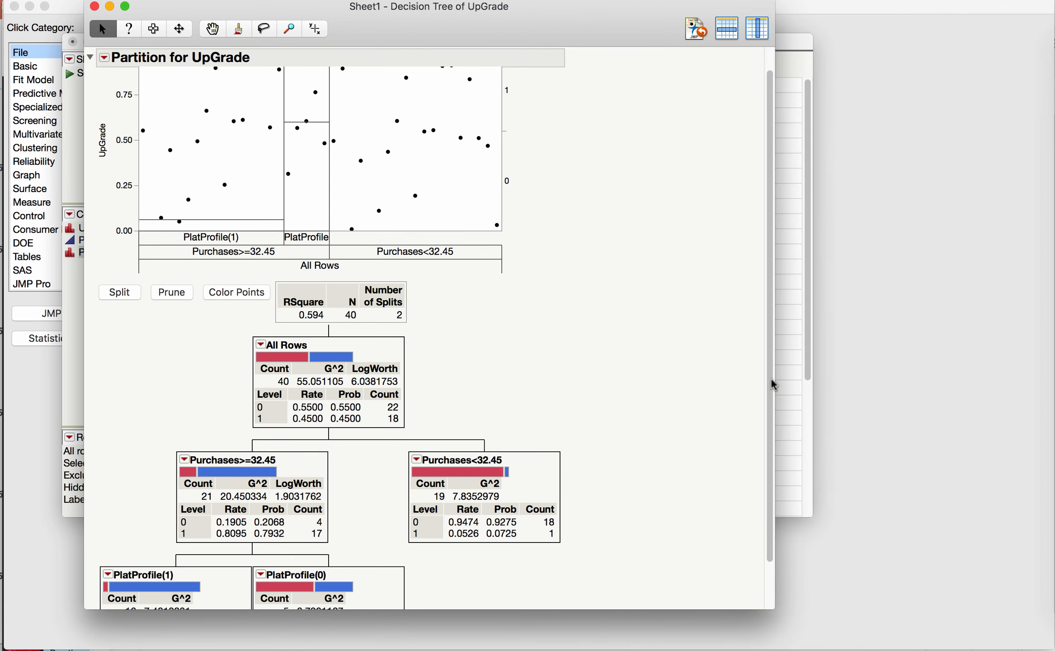
scroll(769, 407, "down", 3)
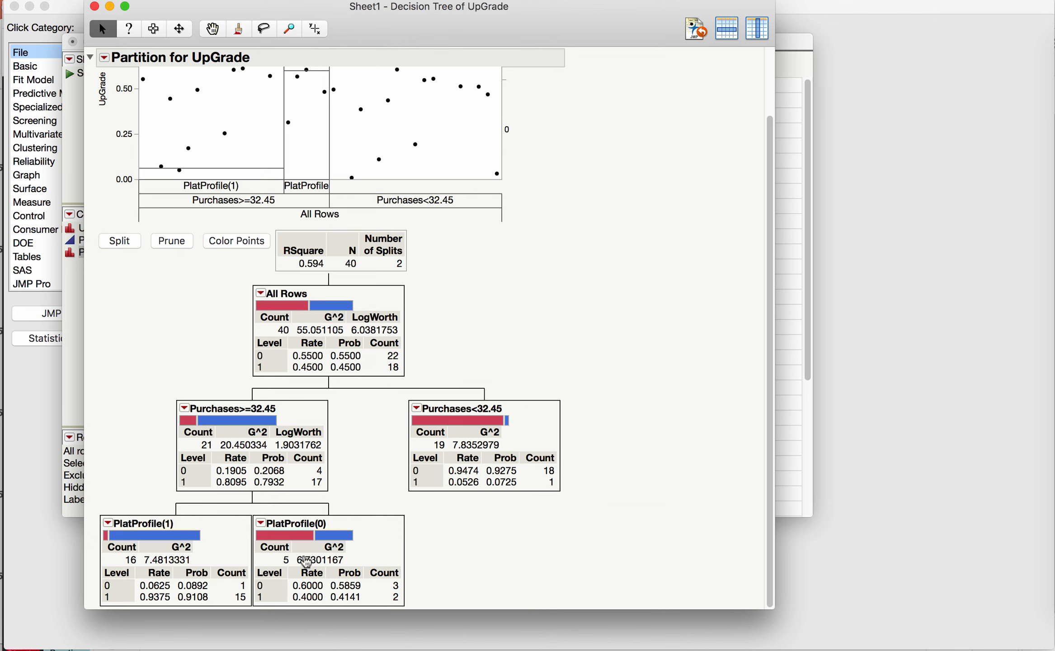
left_click(105, 57)
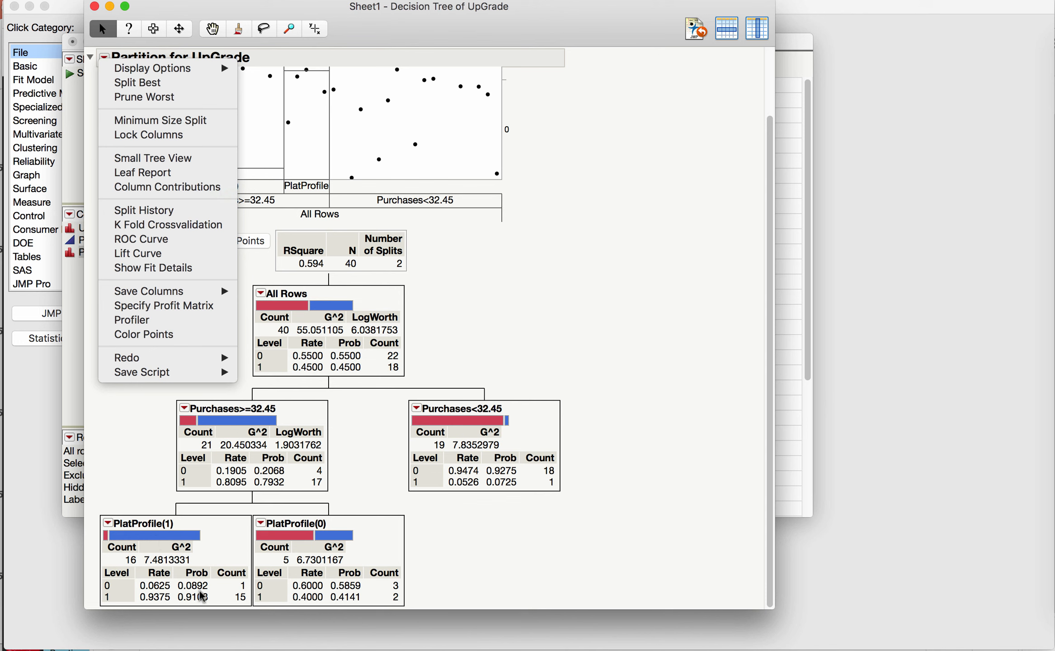
left_click(134, 98)
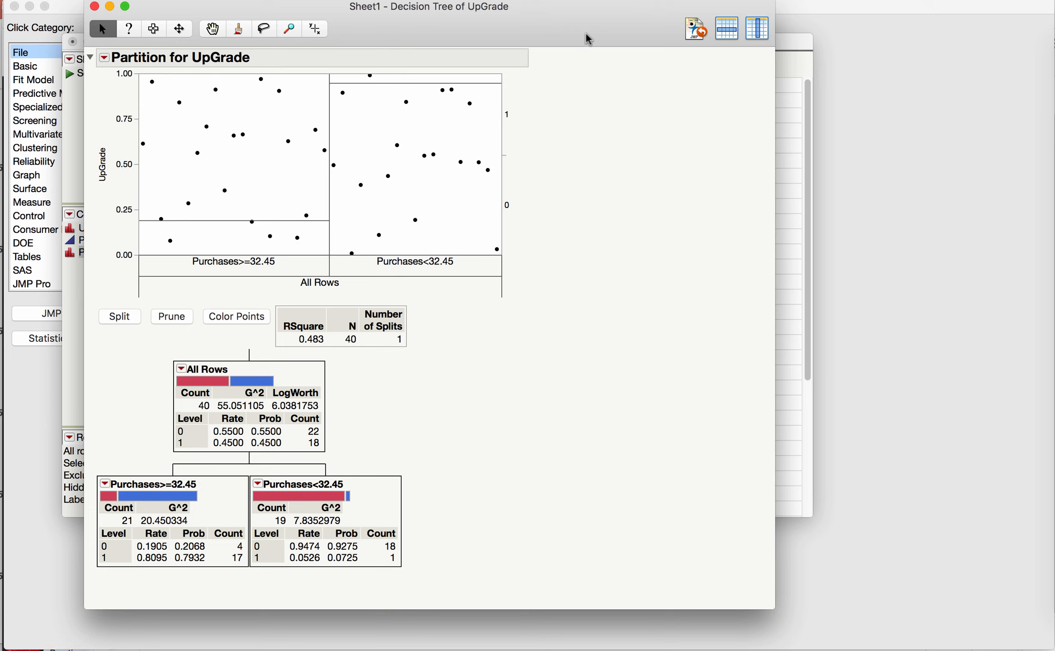
left_click(744, 2)
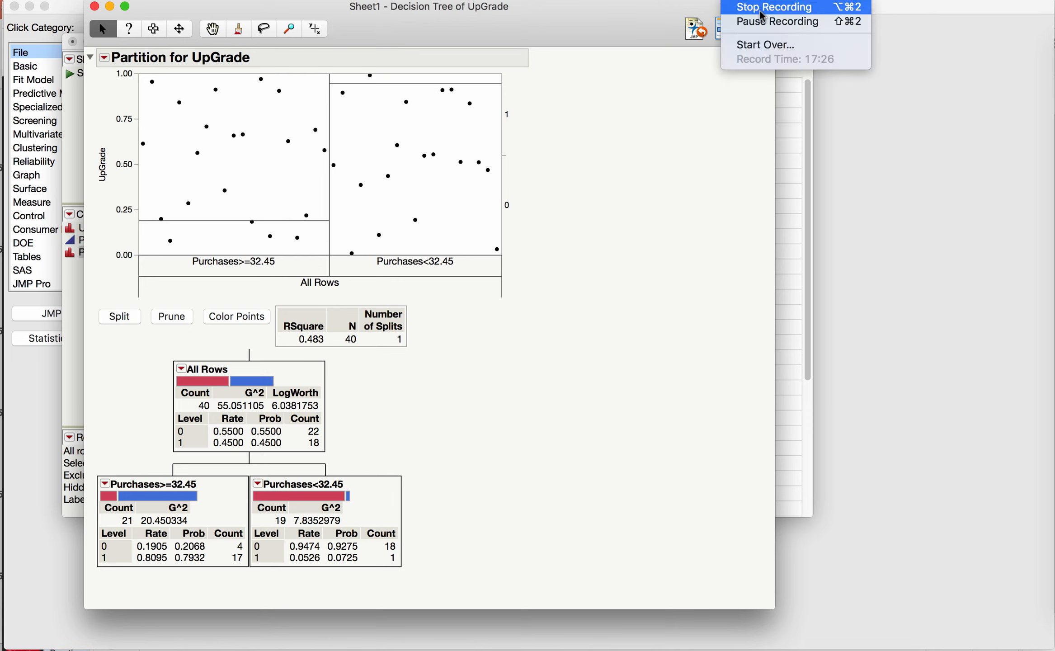